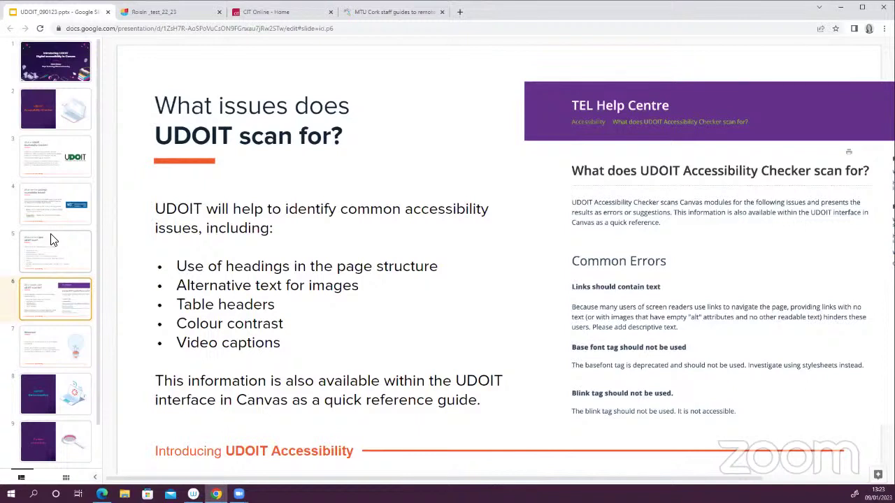
View the Remember and UDOIT Demonstration slides, and switch to the Canvas test module
left_click(49, 341)
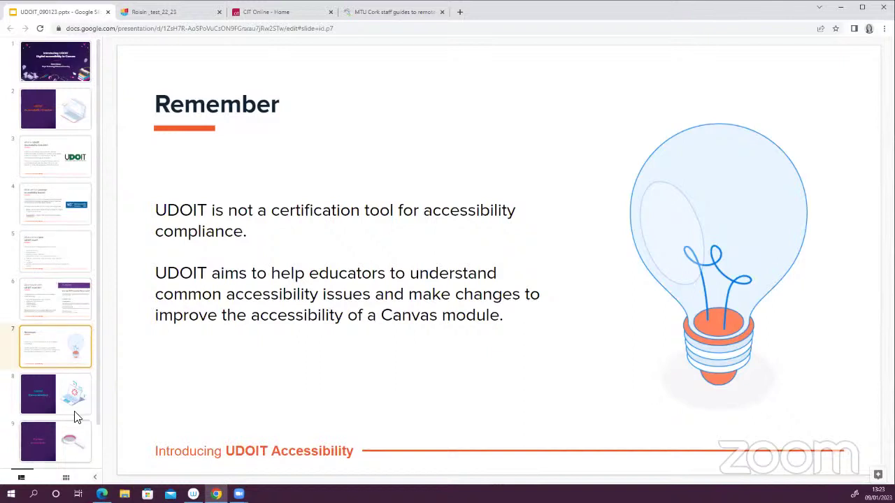
left_click(67, 386)
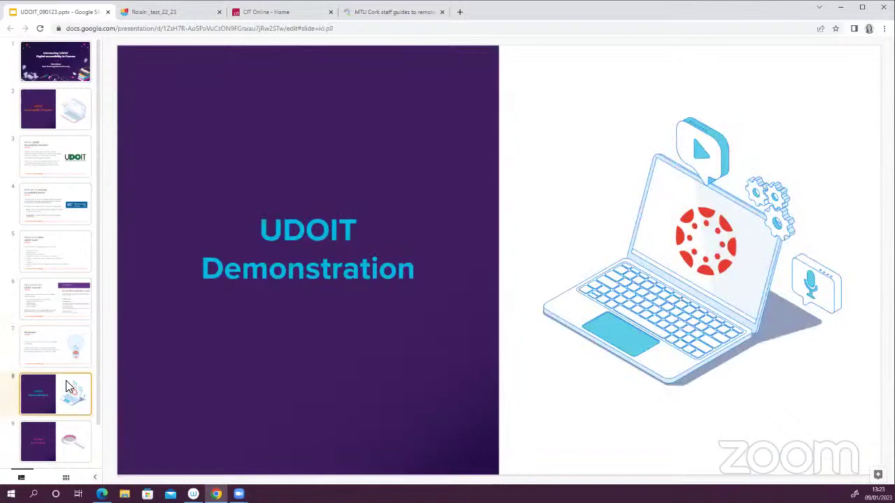
left_click(152, 13)
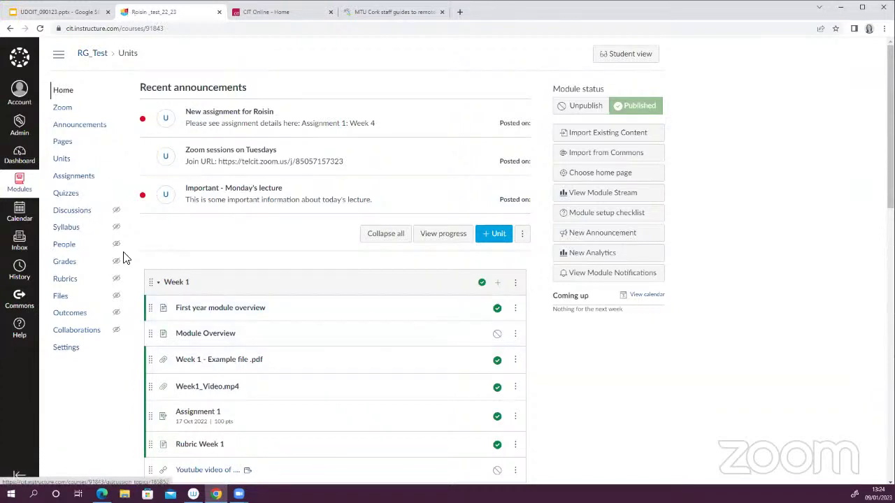
Enable UDOIT Accessibility directly below Home in the module's navigation settings and save the new order
left_click(67, 349)
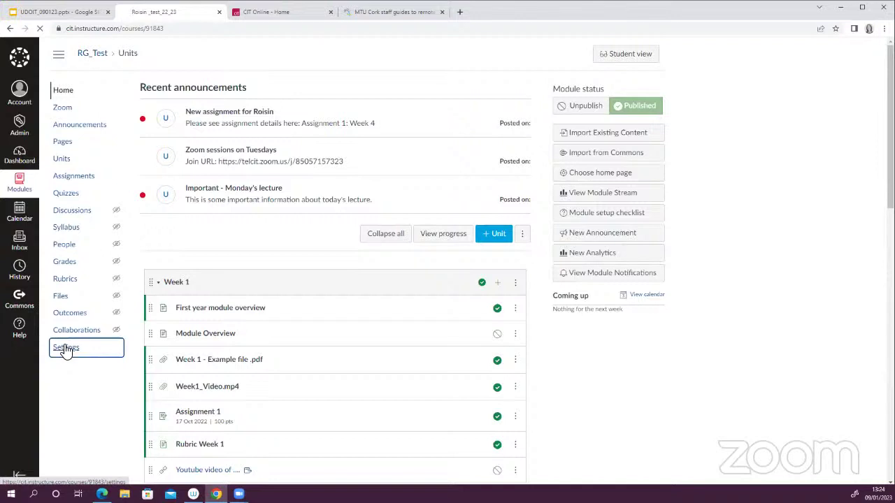
left_click(263, 93)
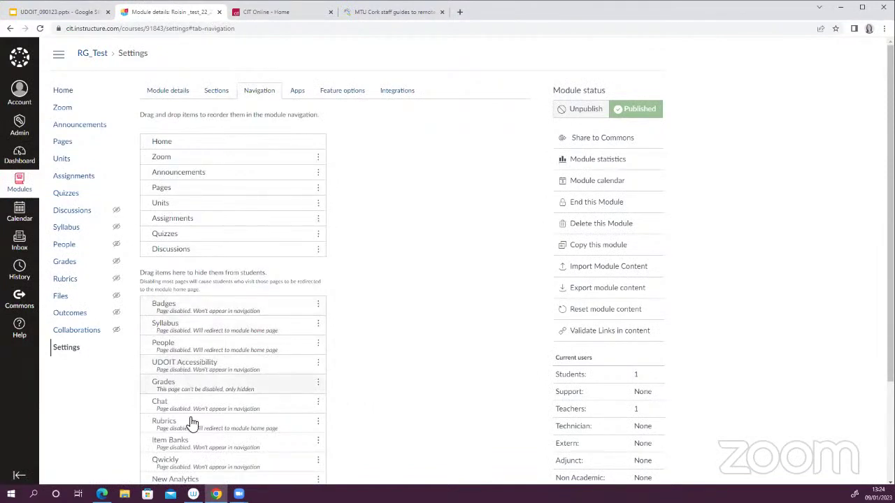
left_click_drag(156, 365, 190, 162)
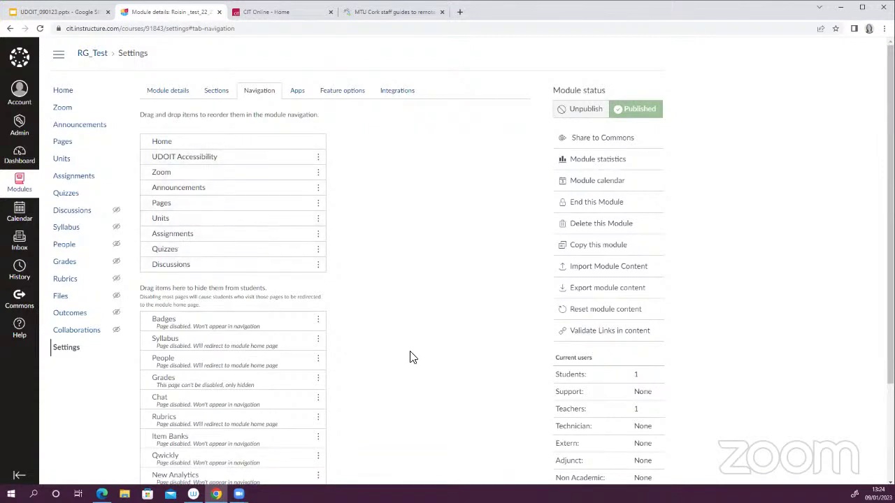
scroll(413, 356, "down", 1)
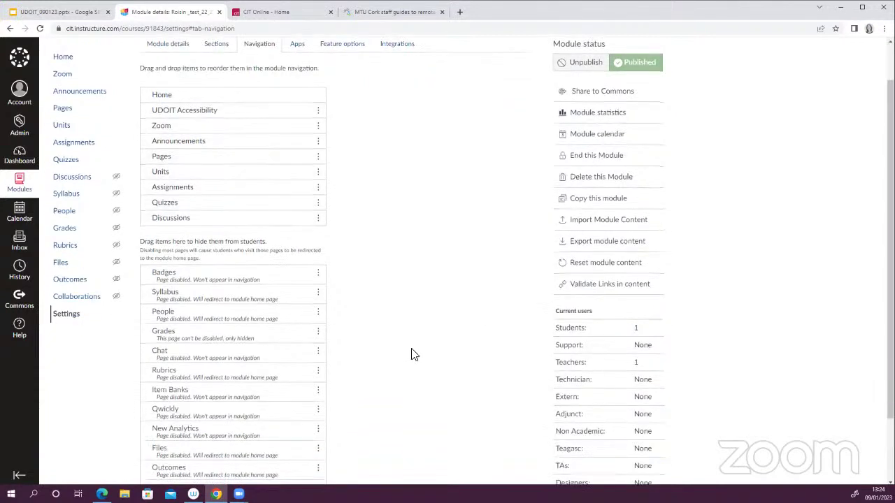
scroll(413, 356, "down", 2)
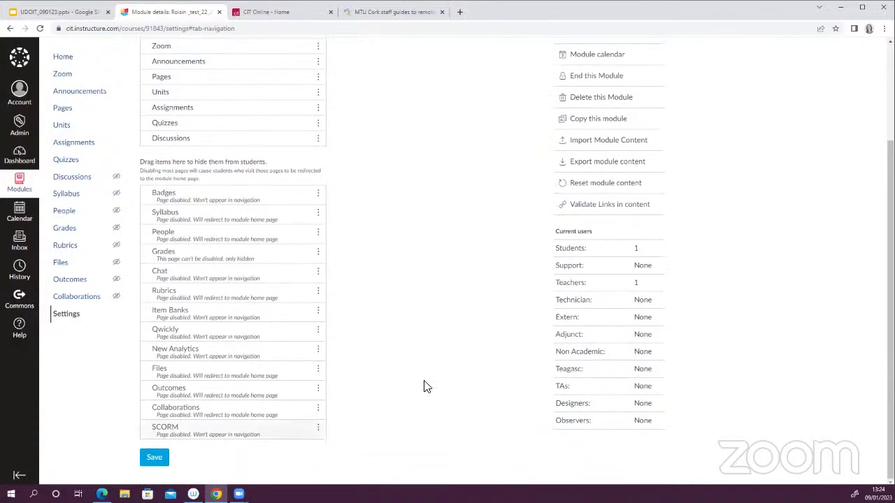
left_click(155, 458)
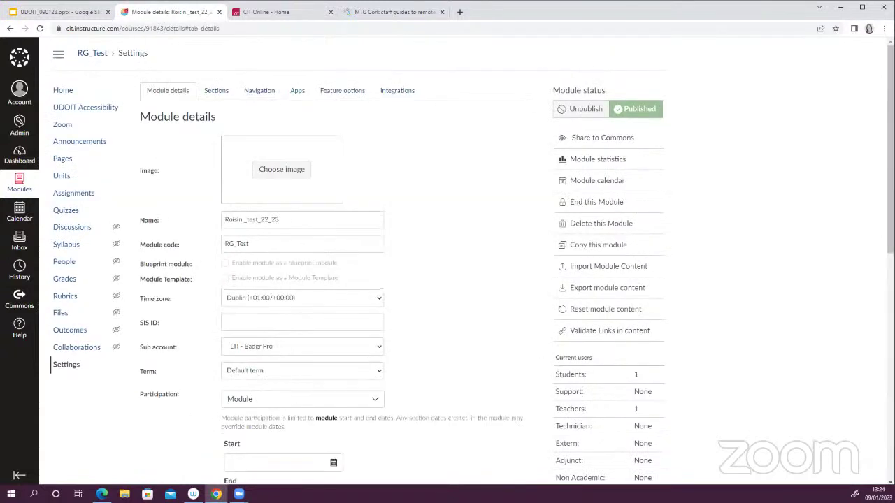
Open UDOIT Accessibility for the module, expand "What does UDOIT look for?" and look through the listed errors and suggestions
left_click(70, 110)
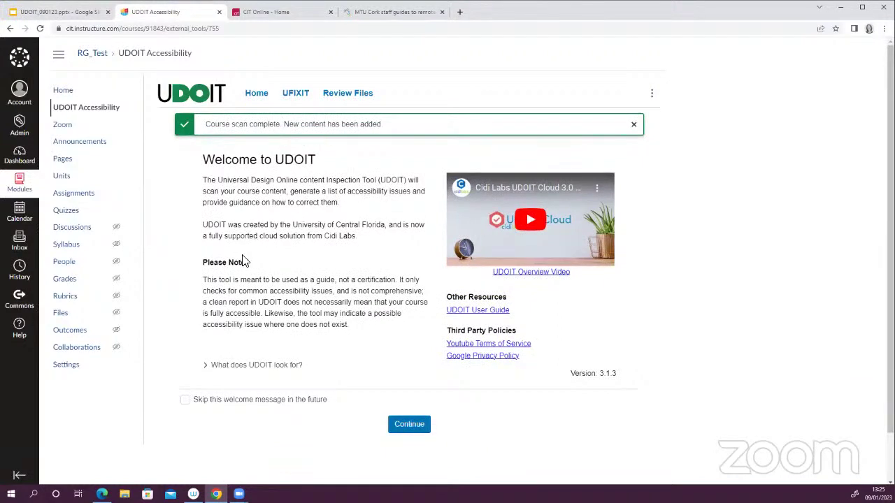
scroll(244, 261, "down", 1)
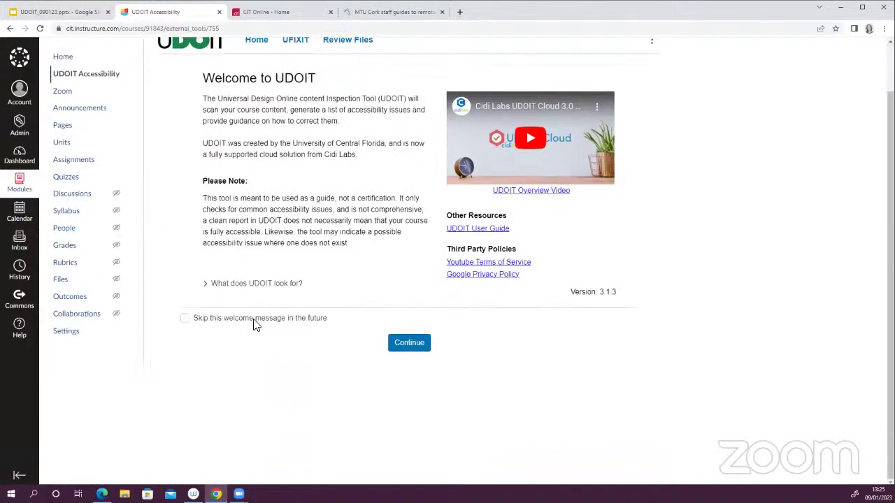
left_click(237, 287)
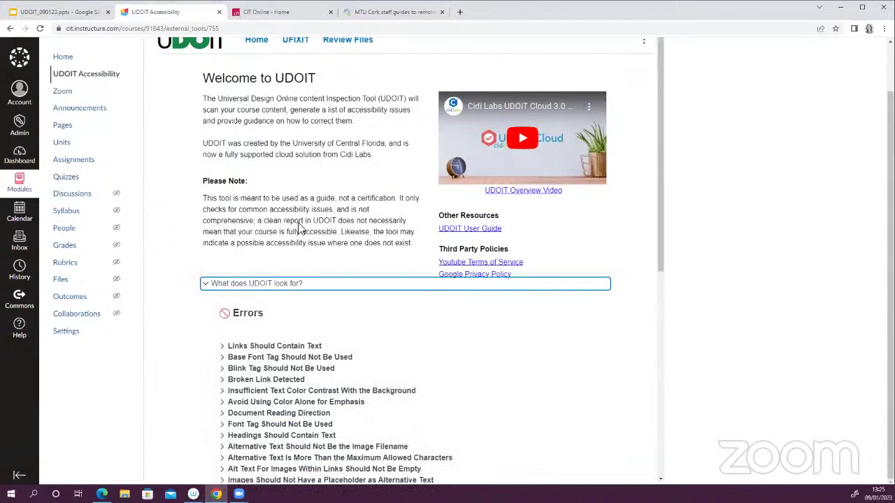
left_click(297, 306)
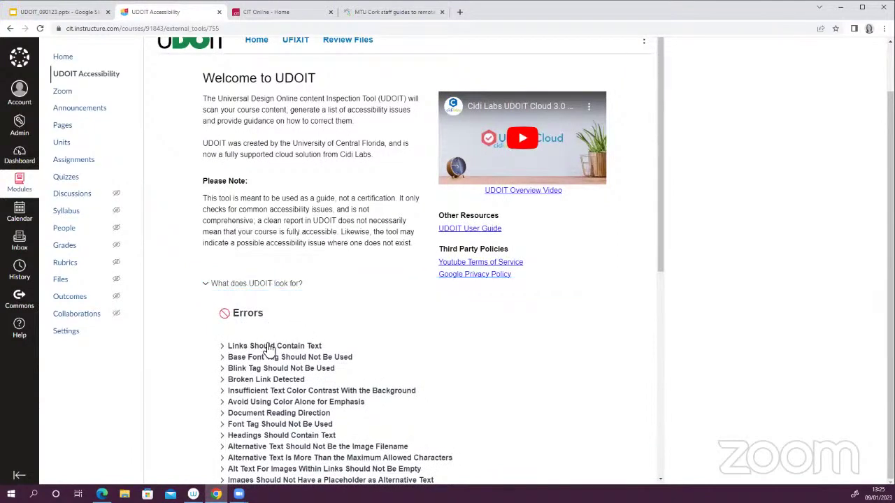
scroll(242, 332, "down", 3)
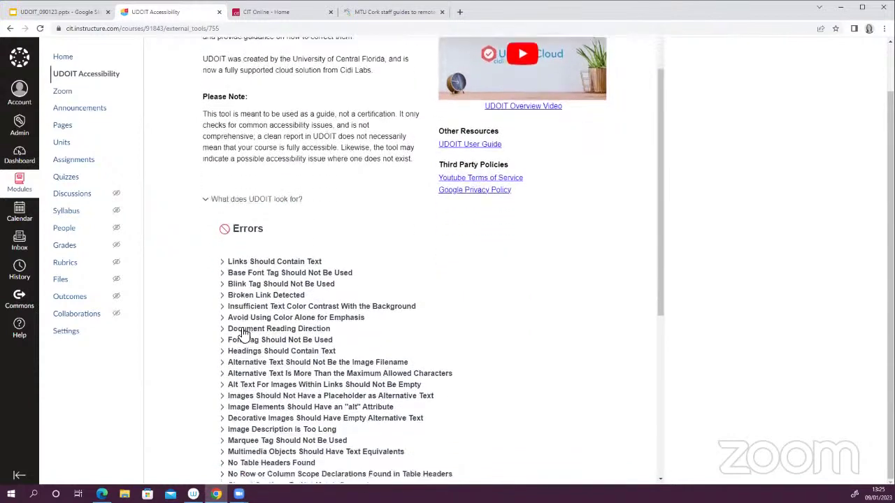
scroll(245, 329, "down", 1)
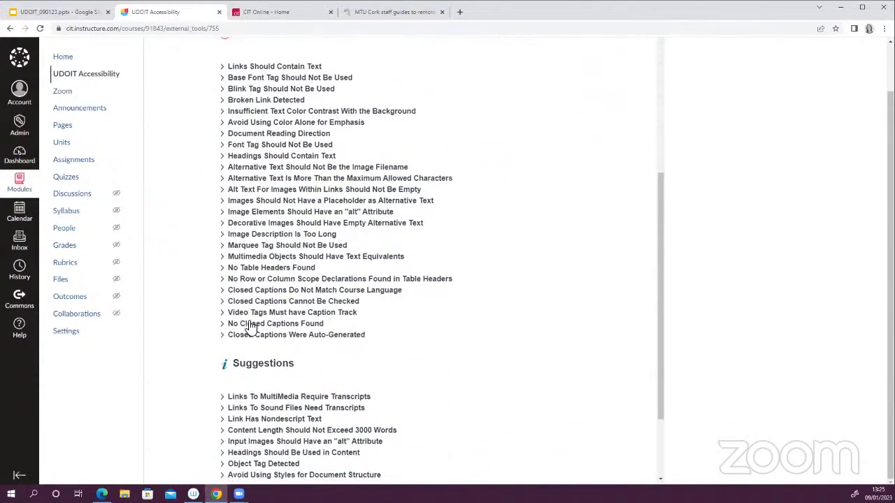
scroll(248, 302, "up", 1)
scroll(248, 302, "up", 1)
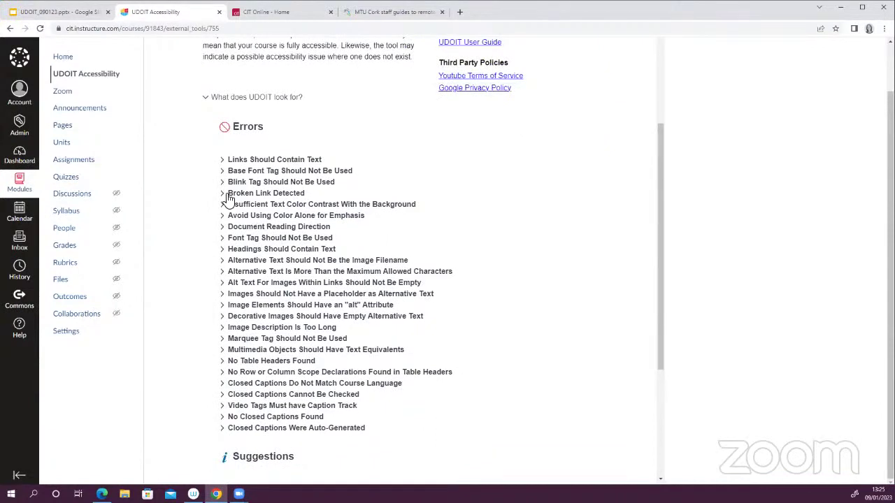
Read the explanations for the link text, base font tag and blink tag errors, and collapse all three
left_click(231, 161)
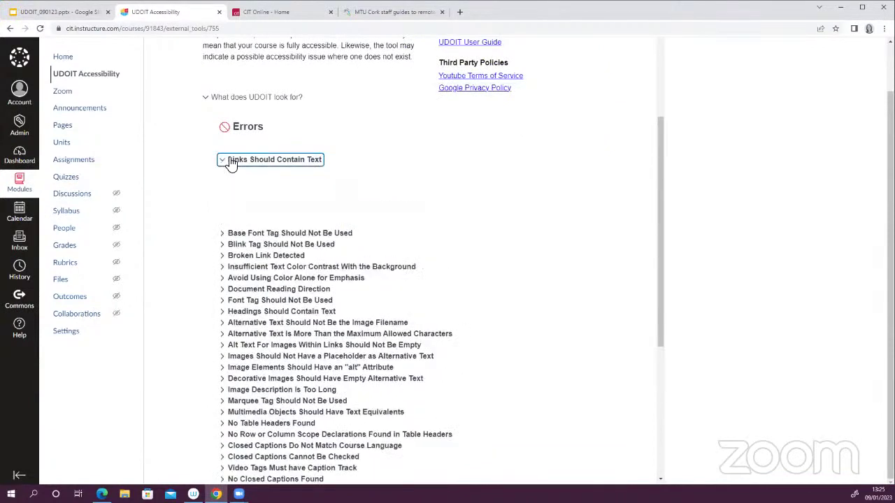
left_click(254, 234)
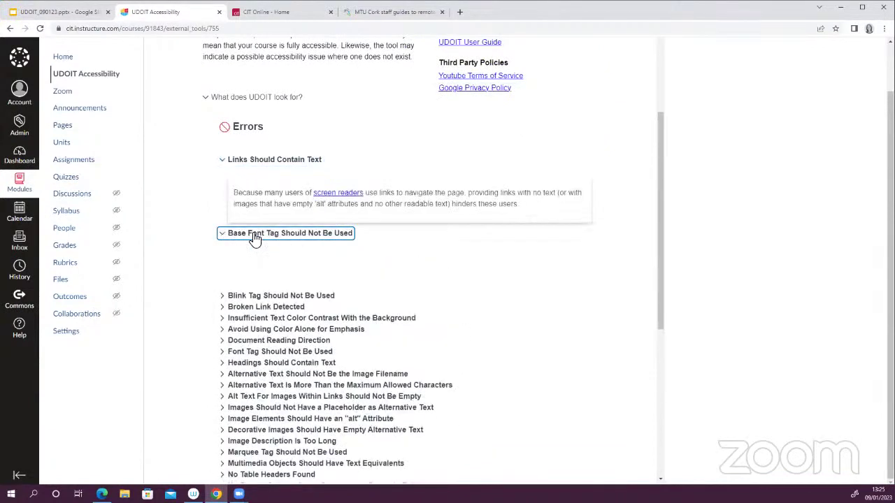
left_click(256, 298)
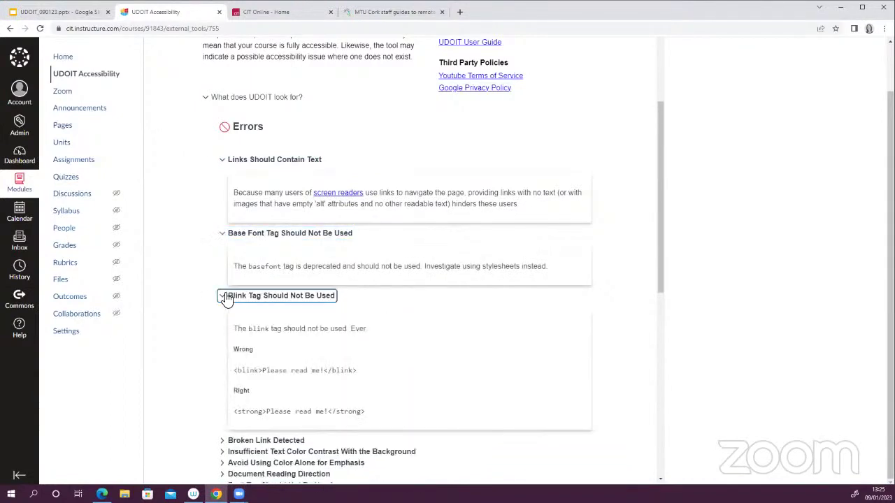
left_click(226, 297)
left_click(224, 234)
left_click(224, 160)
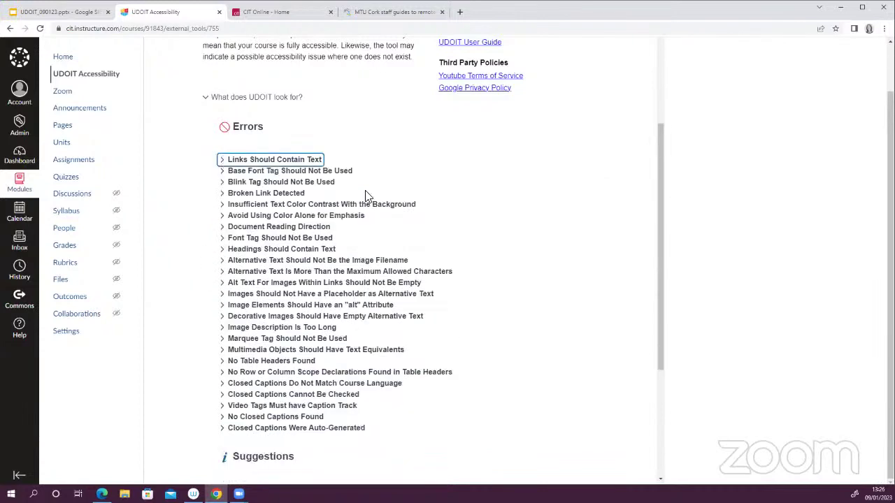
Review the Suggestions list and collapse the overview of what UDOIT looks for
scroll(334, 285, "down", 3)
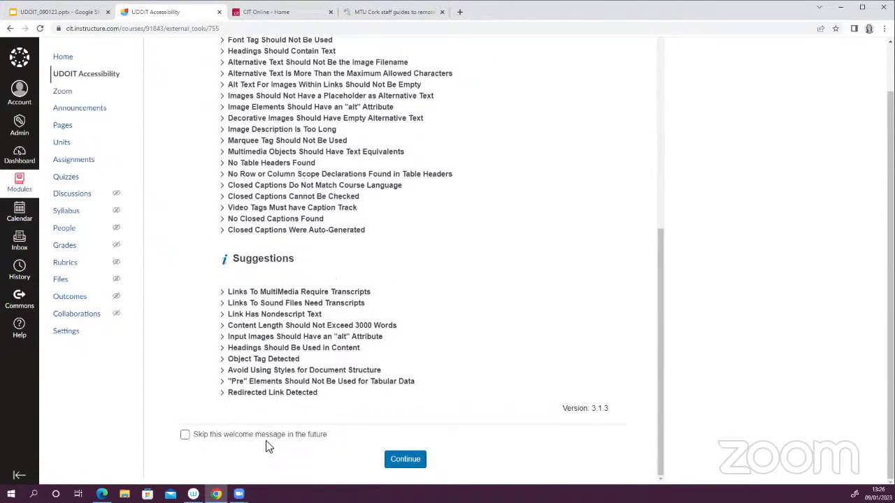
scroll(266, 439, "up", 6)
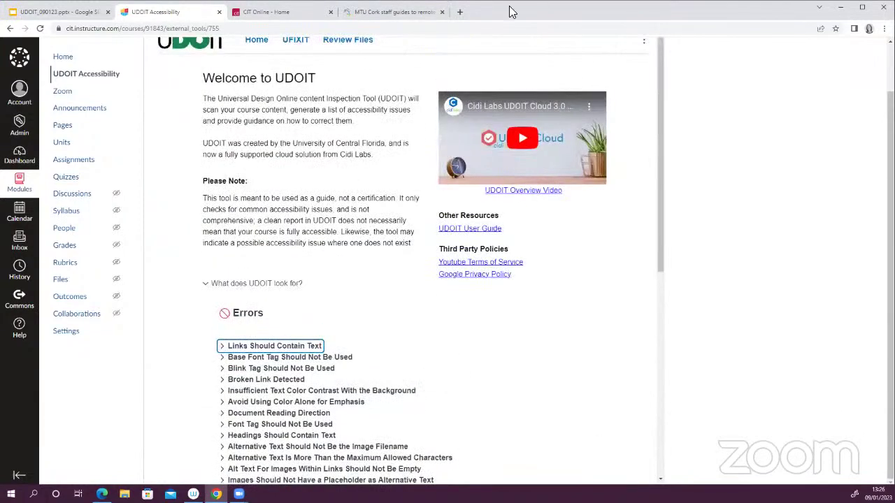
scroll(245, 154, "up", 1)
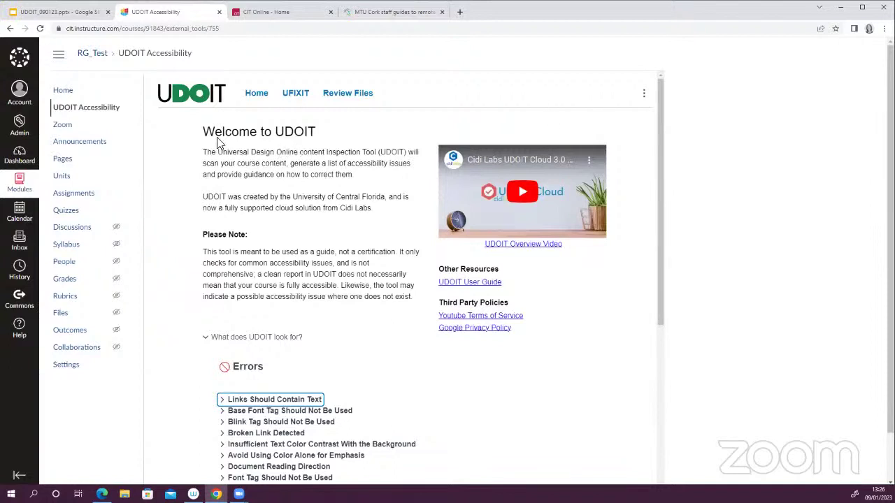
left_click(207, 337)
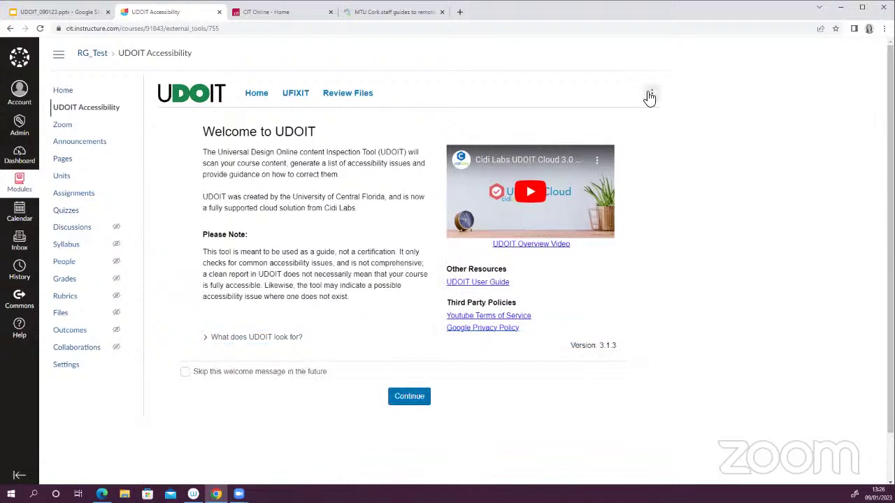
Check the additional UDOIT options for reports, rescanning and PDF download, and open the UDOIT Home dashboard
left_click(650, 96)
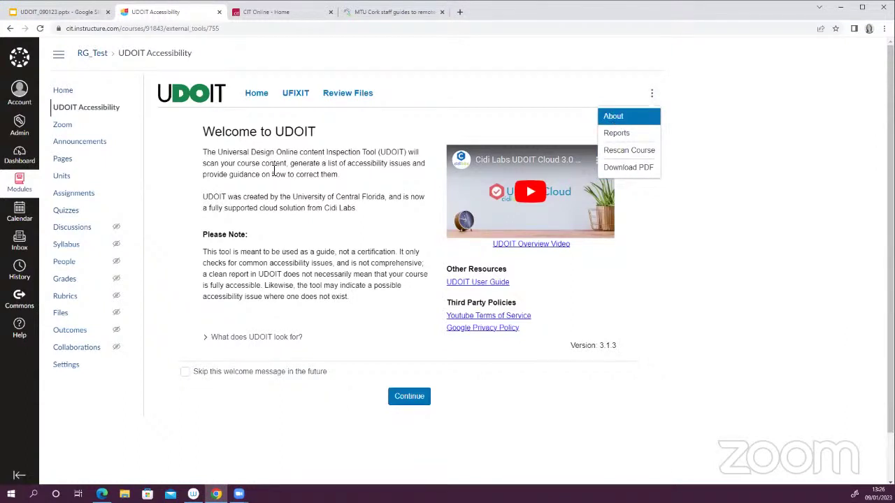
left_click(257, 96)
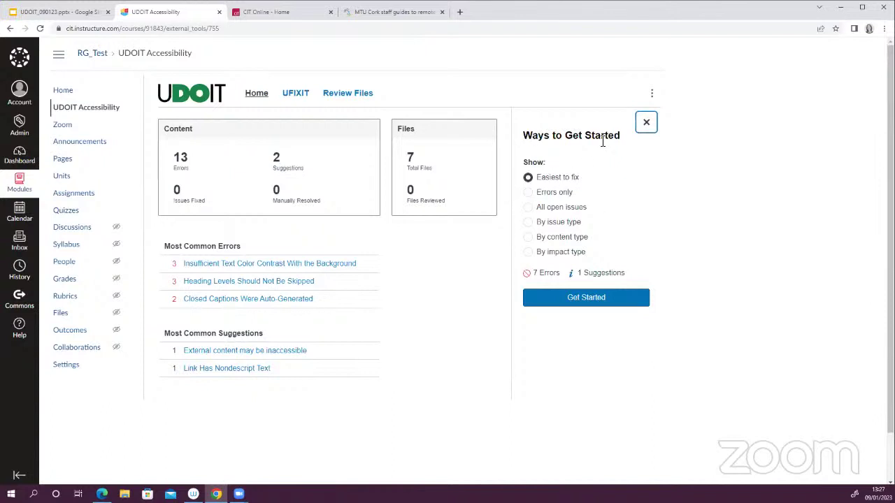
Try the Errors only and All open issues choices under Ways to Get Started
left_click(556, 183)
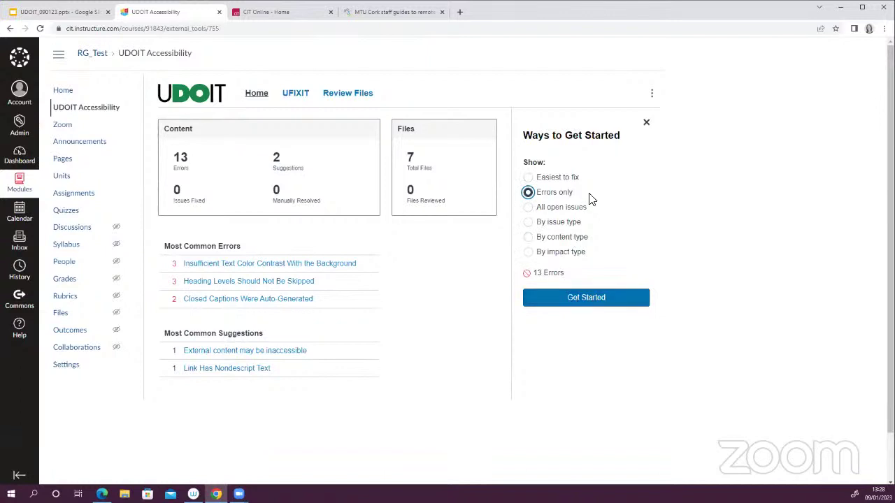
left_click(561, 209)
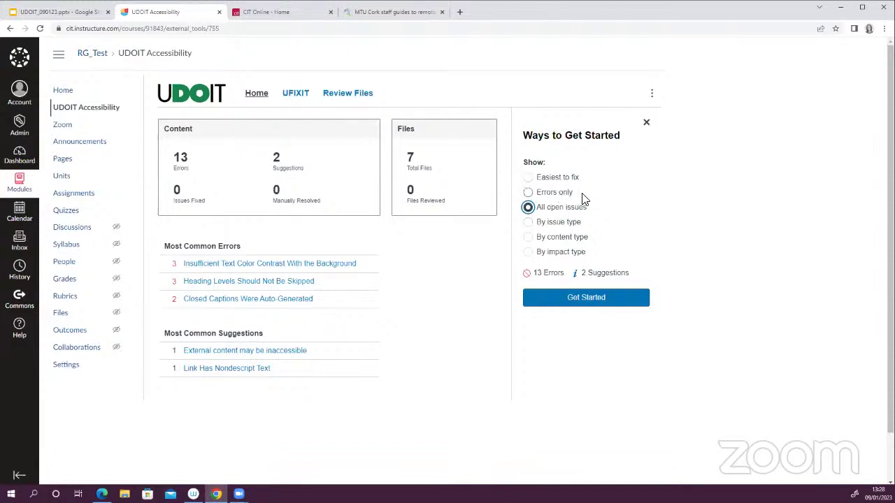
Show issues by issue type and choose No Table Headers Found as the type
left_click(528, 224)
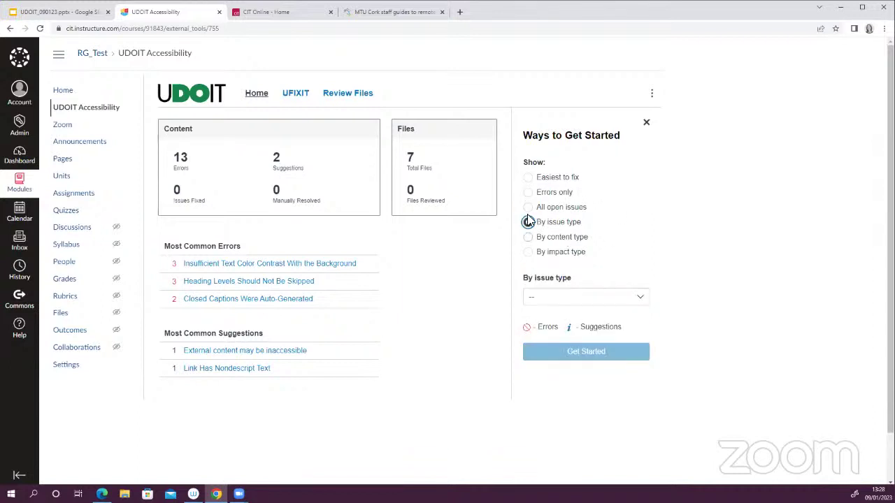
left_click(601, 297)
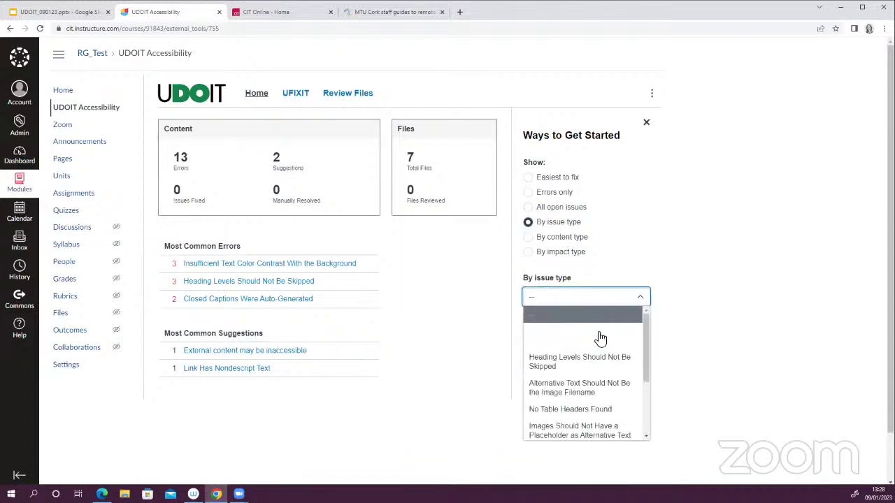
scroll(575, 369, "down", 1)
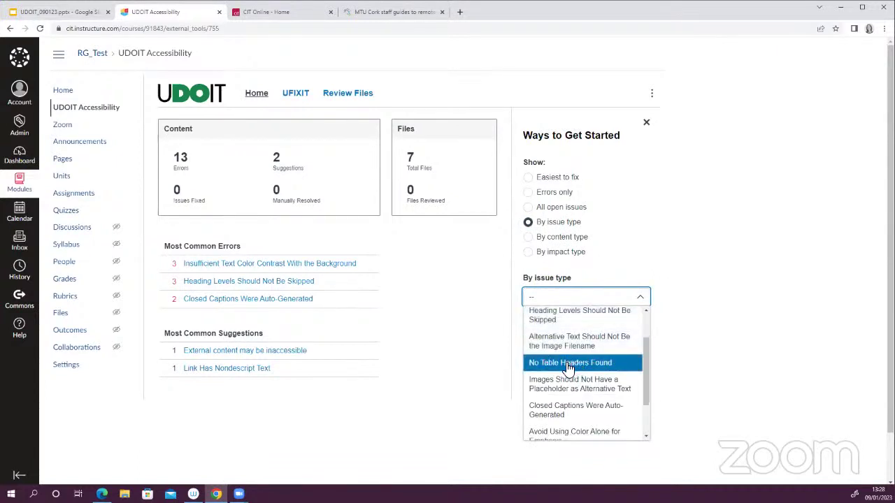
left_click(568, 367)
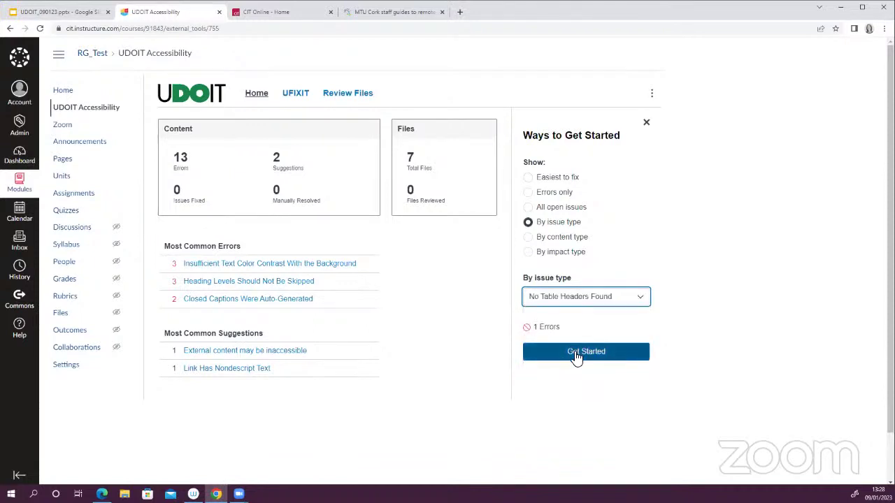
Show issues by content type and look through the available content types, leaving the type unselected
left_click(528, 238)
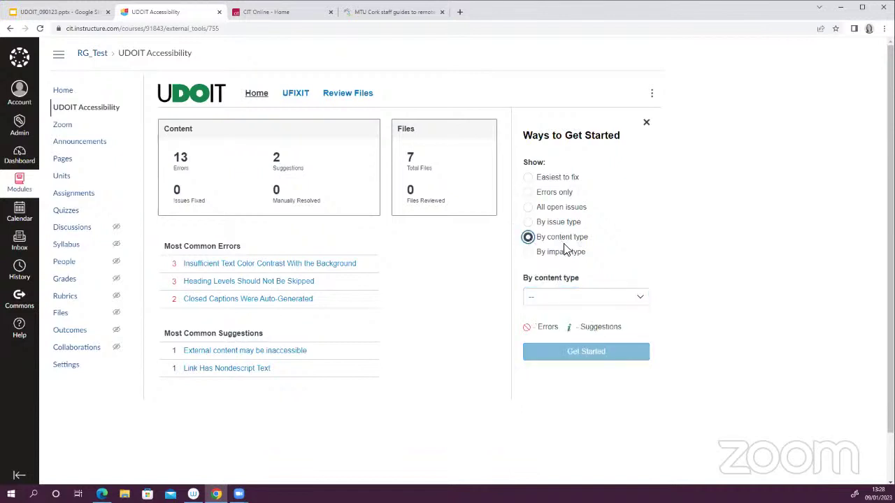
left_click(638, 300)
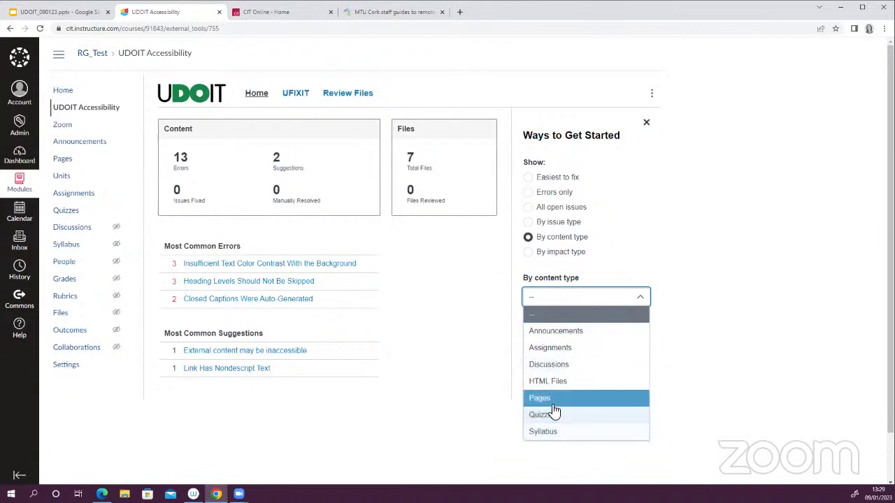
left_click(659, 253)
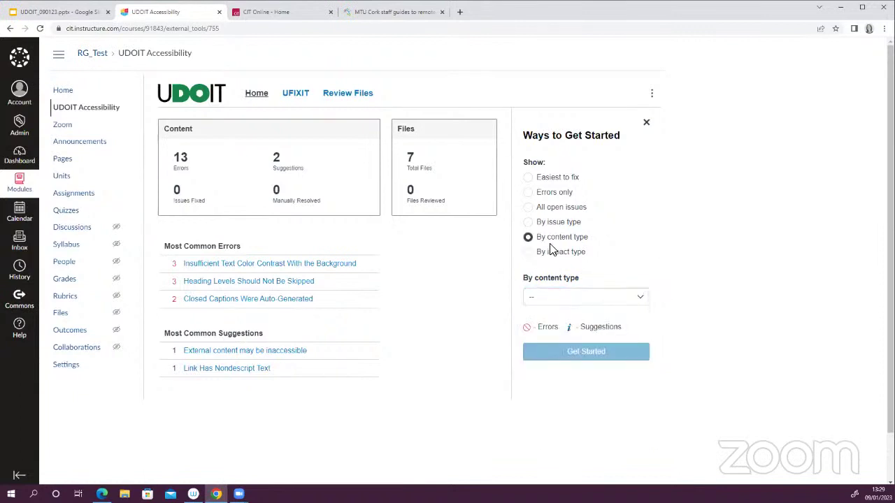
Show issues by impact type and choose Visual Issues as the type
left_click(528, 253)
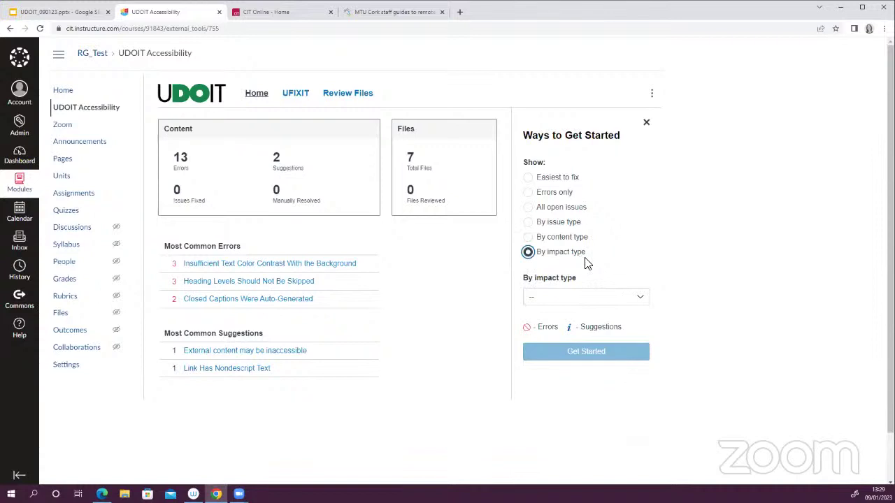
left_click(641, 299)
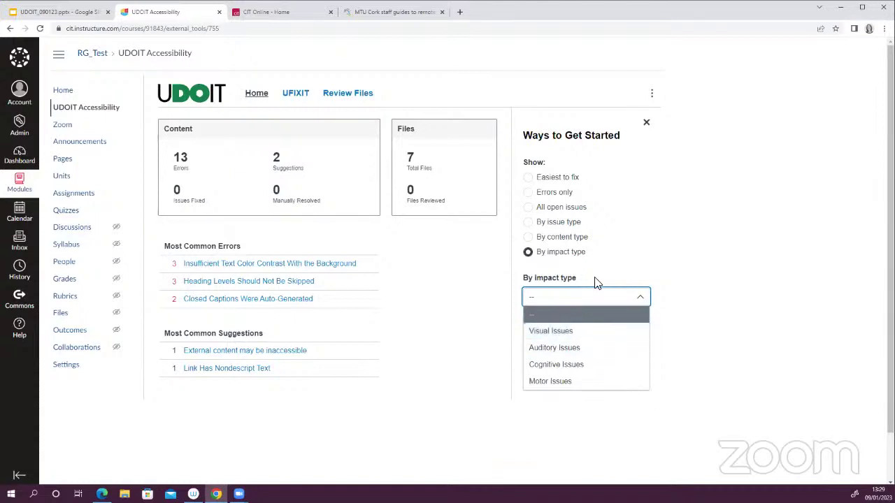
left_click(569, 338)
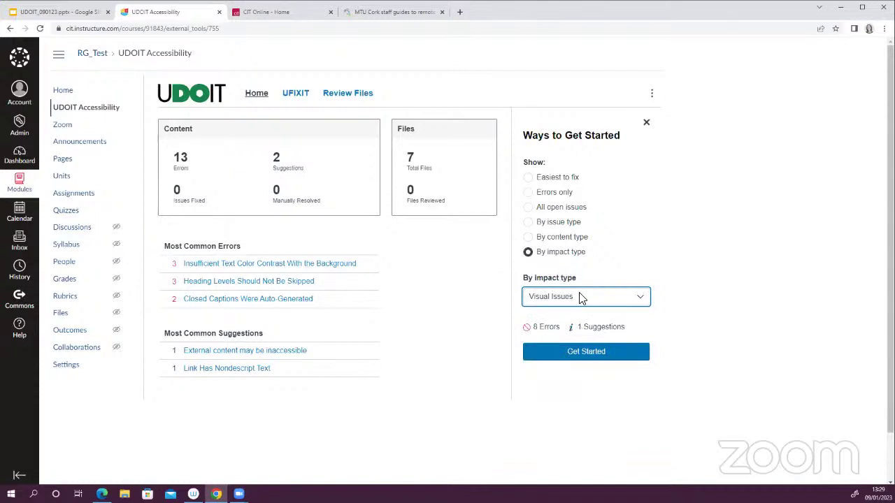
Show issues by issue type, choose Insufficient Text Color Contrast With the Background, and open the matching issue list
left_click(528, 222)
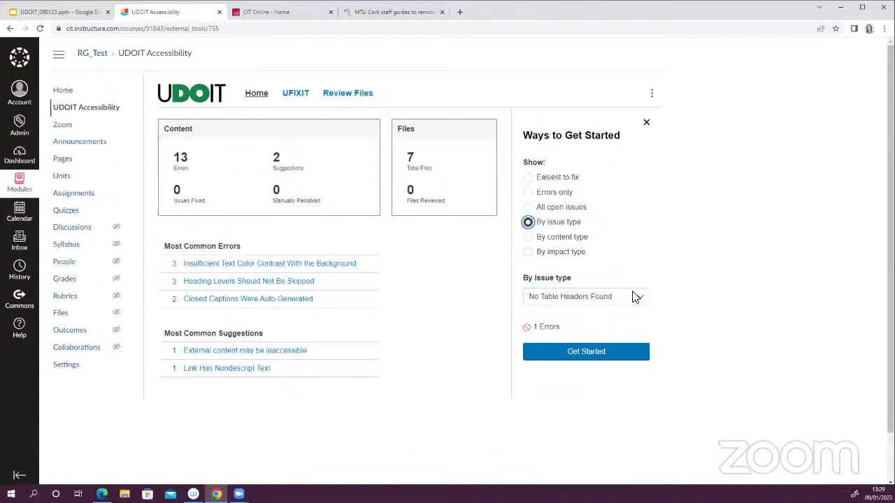
left_click(635, 296)
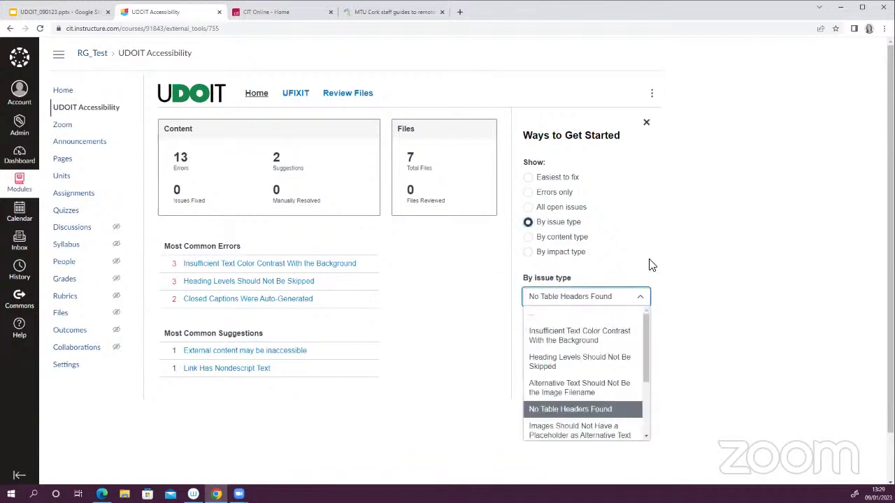
left_click(543, 336)
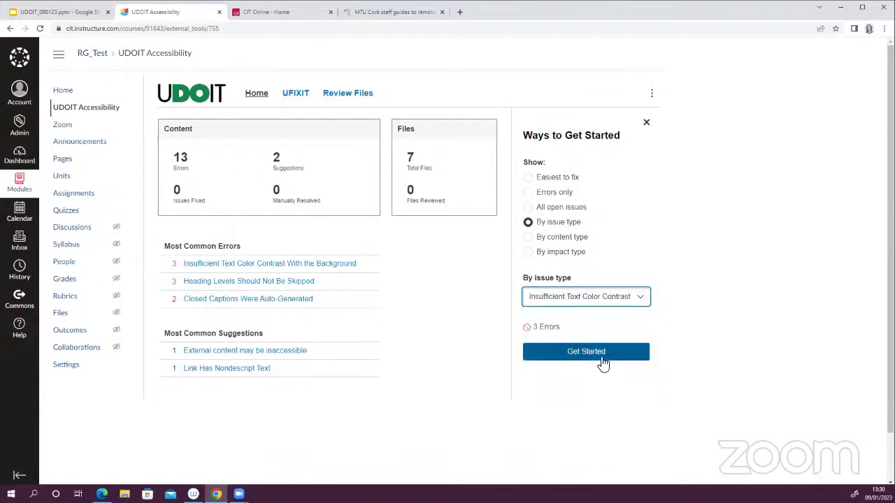
left_click(573, 355)
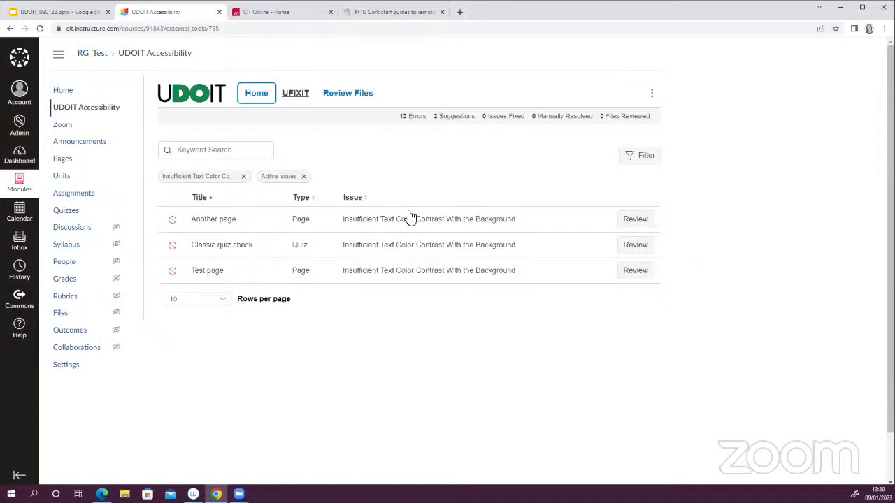
Look over the available issue filters without changing them, and open the contrast issue on Another page for review
left_click(639, 160)
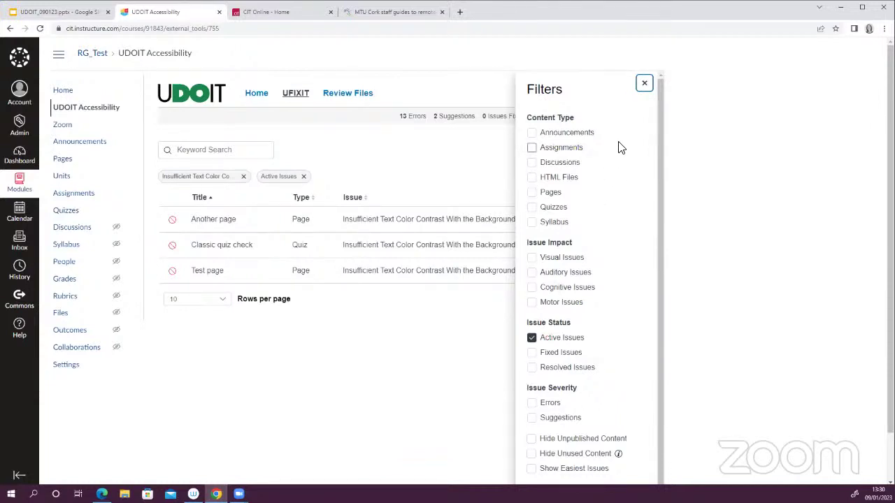
left_click(644, 84)
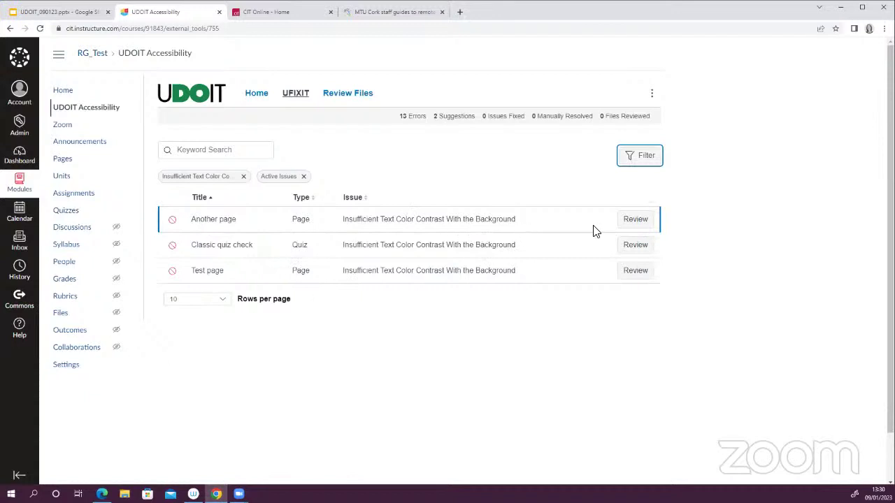
left_click(642, 222)
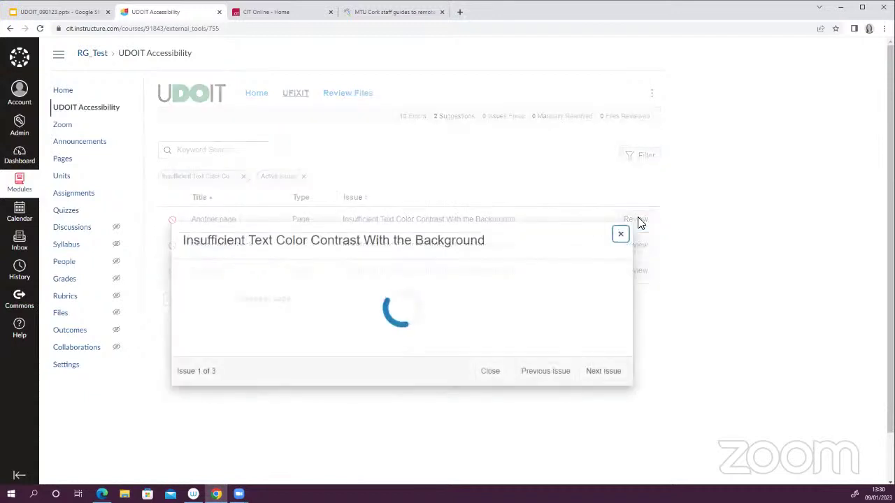
scroll(285, 190, "down", 1)
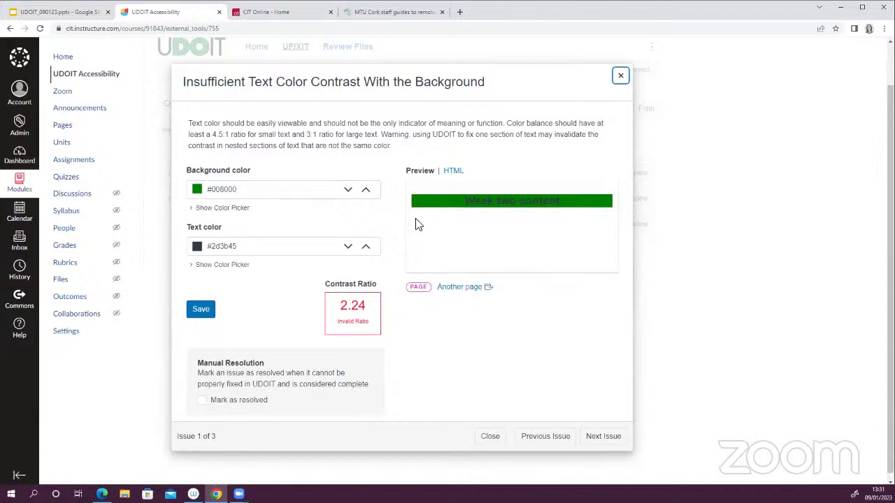
Fix the Week two content heading's contrast with background color #80227D and text color #FFFFFF, and save the fix
left_click(193, 210)
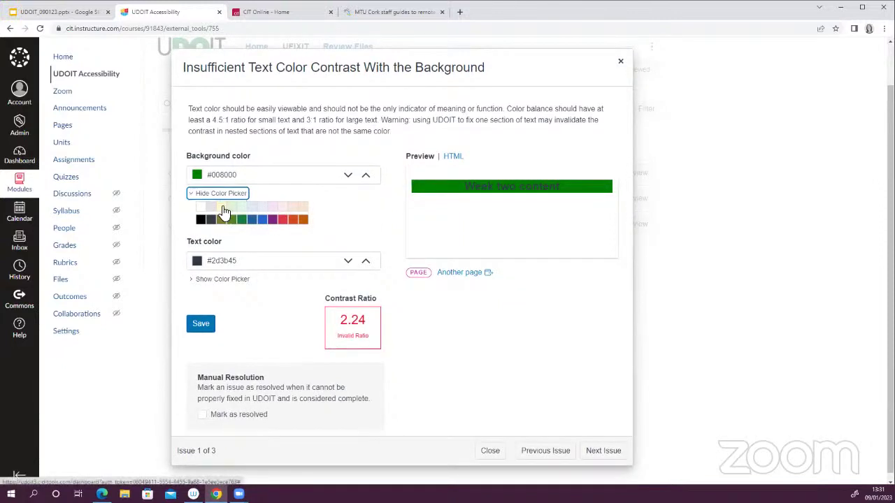
left_click(271, 220)
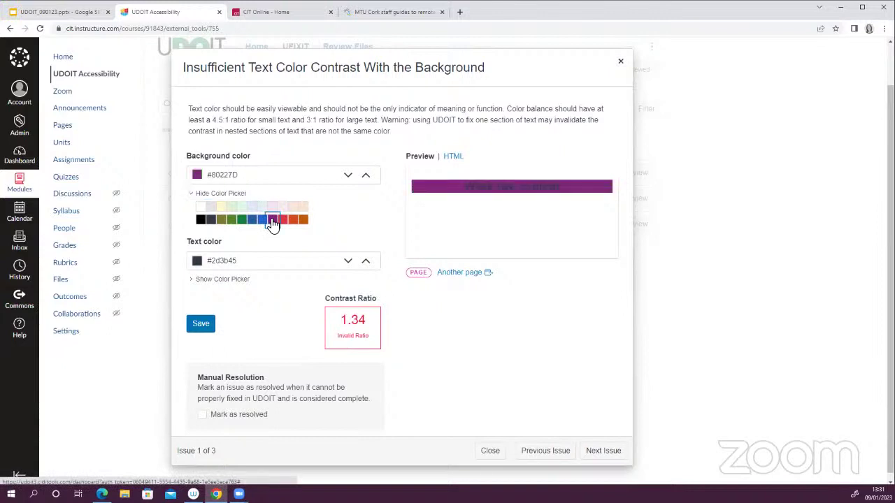
left_click(193, 280)
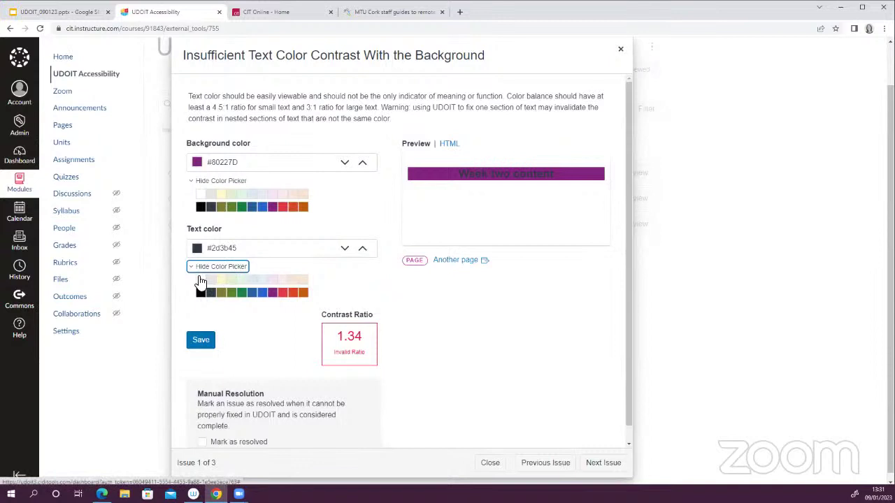
left_click(200, 280)
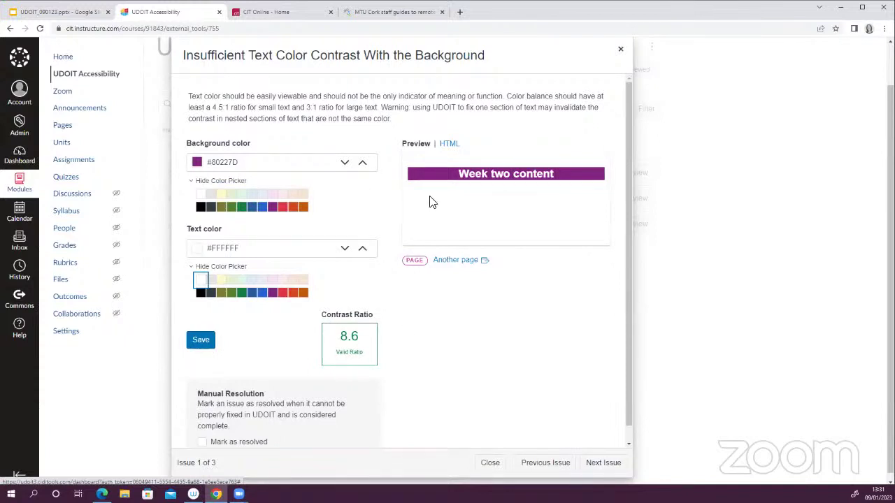
scroll(251, 322, "down", 1)
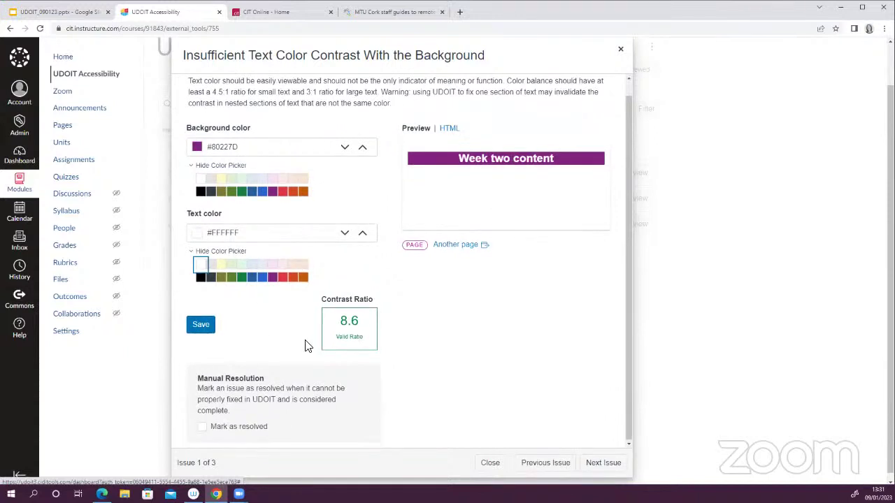
left_click(208, 324)
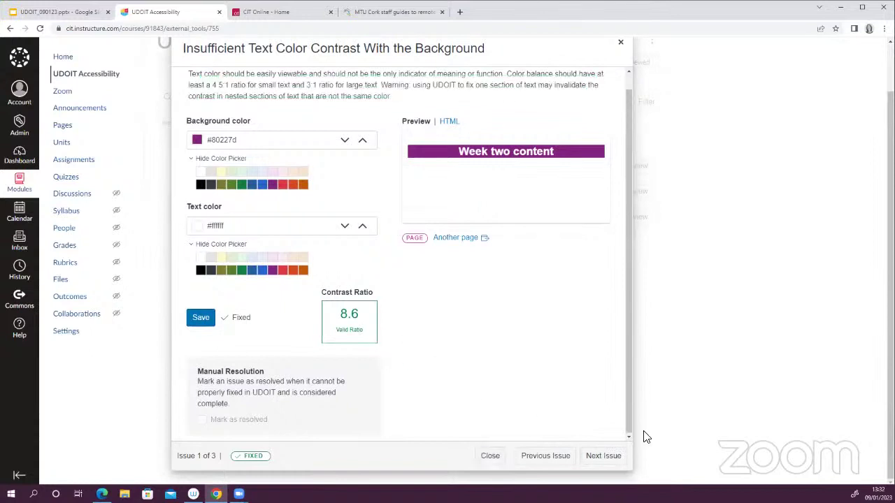
Go to the next contrast issue and open its Classic quiz check quiz for editing to inspect the highlighted text
left_click(603, 455)
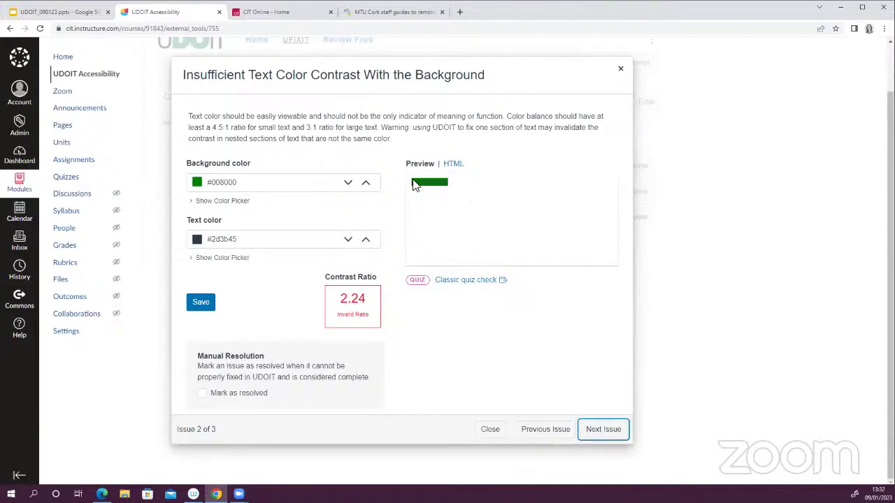
left_click(454, 286)
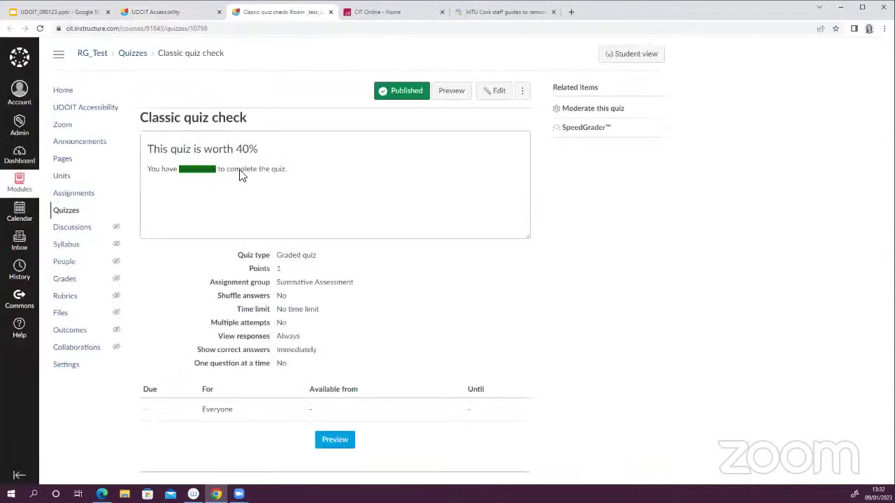
left_click(499, 92)
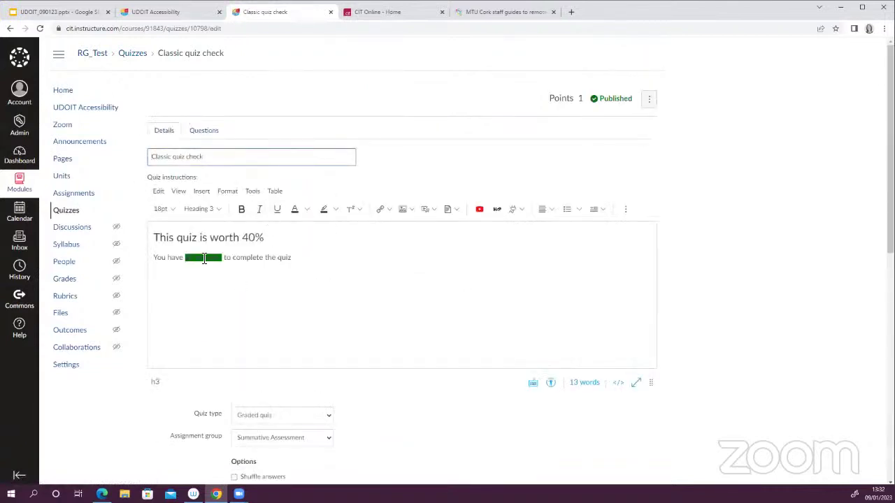
scroll(540, 281, "down", 2)
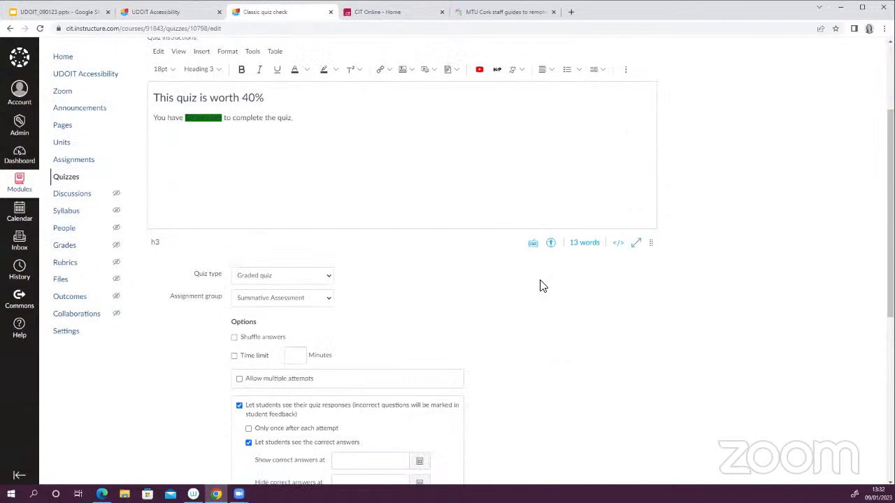
scroll(543, 283, "up", 2)
Return to UDOIT, mark the Classic quiz check contrast issue as resolved, and close the review
left_click(174, 12)
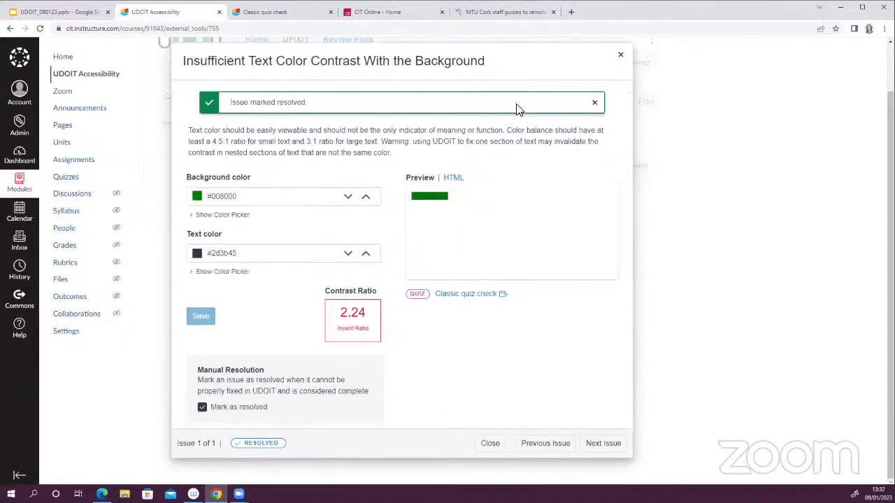
left_click(621, 57)
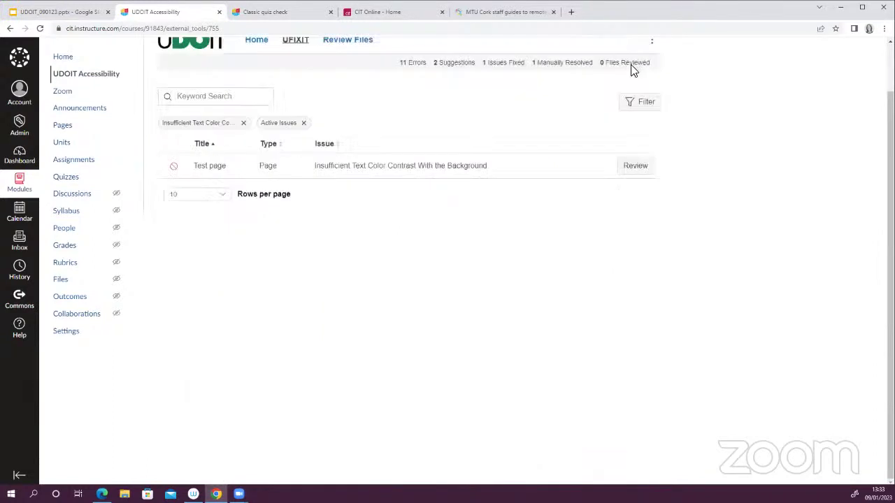
From the UDOIT Home dashboard, list the issues of the type Heading Levels Should Not Be Skipped
left_click(260, 43)
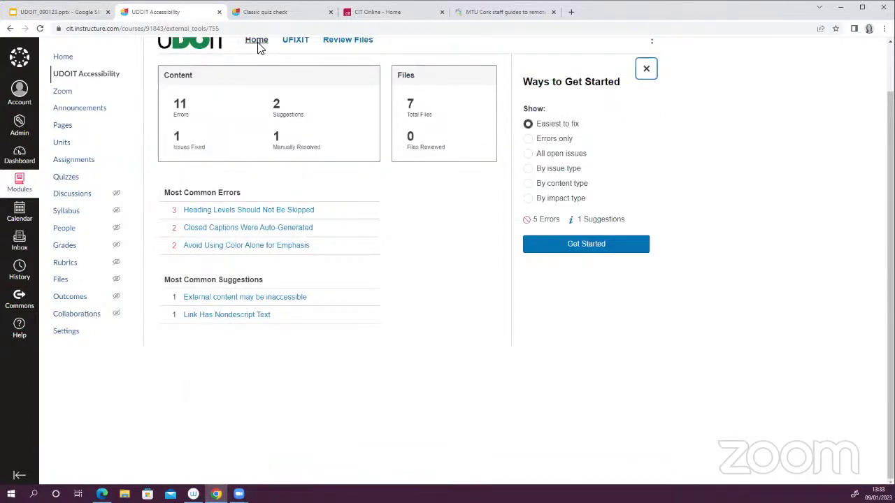
left_click(529, 170)
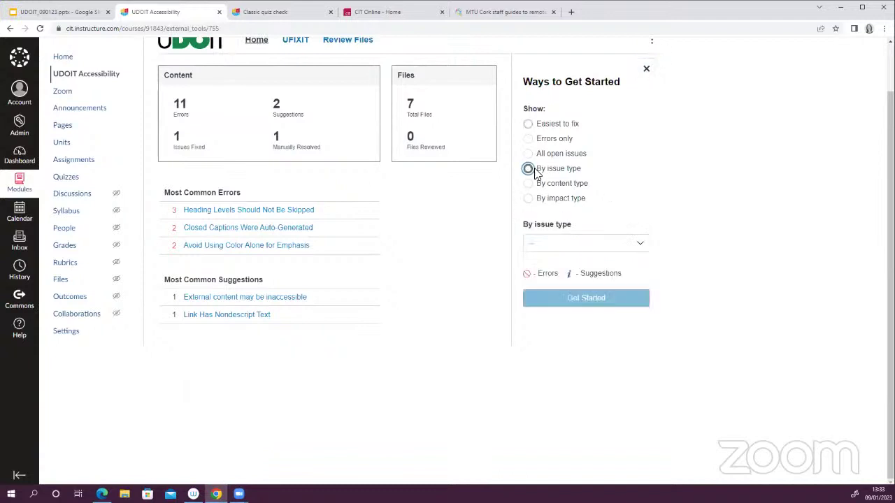
left_click(589, 242)
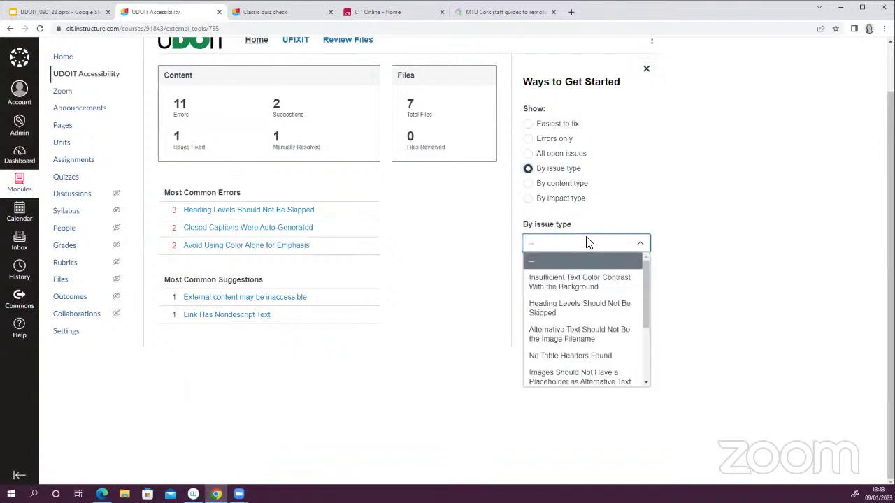
left_click(575, 309)
left_click(578, 301)
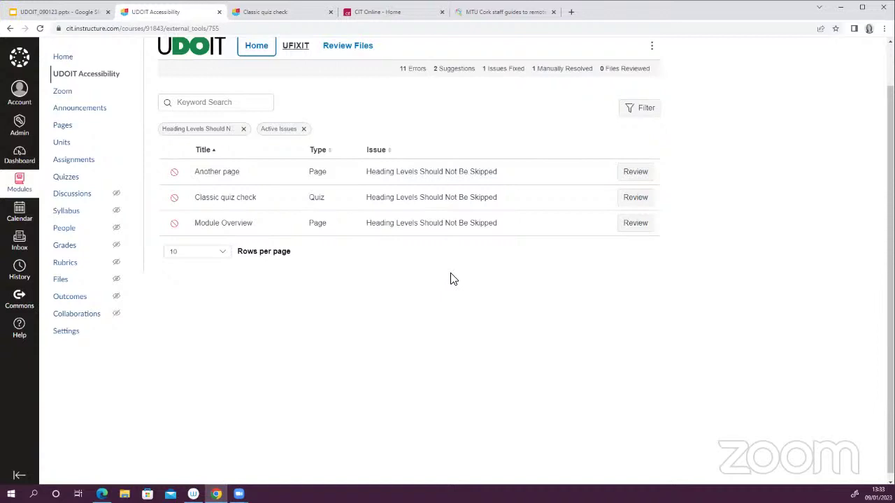
Review the skipped heading issue on Another page, checking both its HTML and its preview
left_click(635, 175)
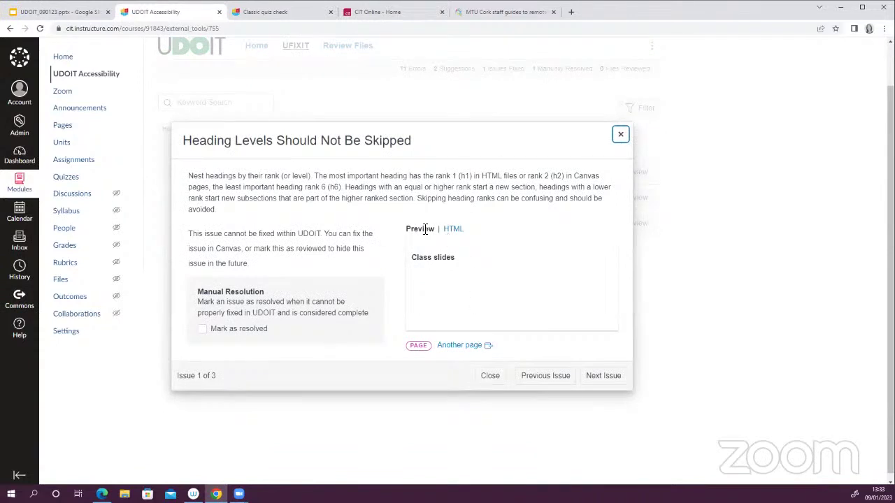
left_click(453, 228)
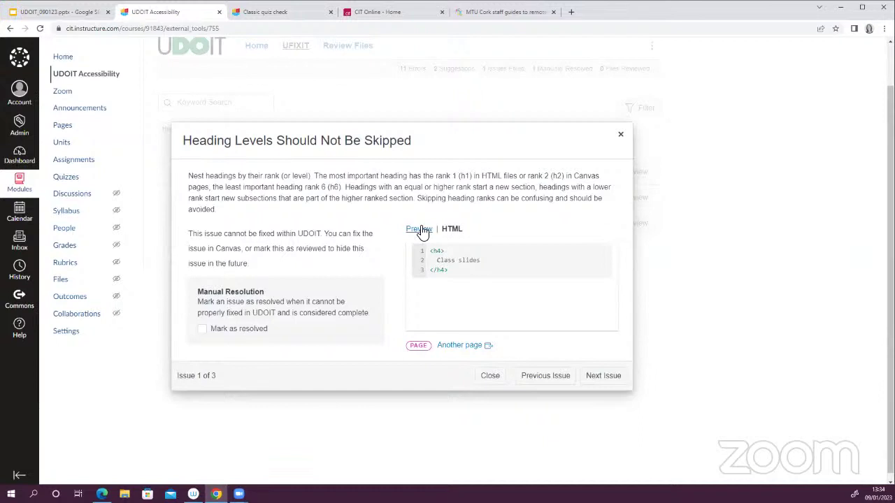
left_click(415, 231)
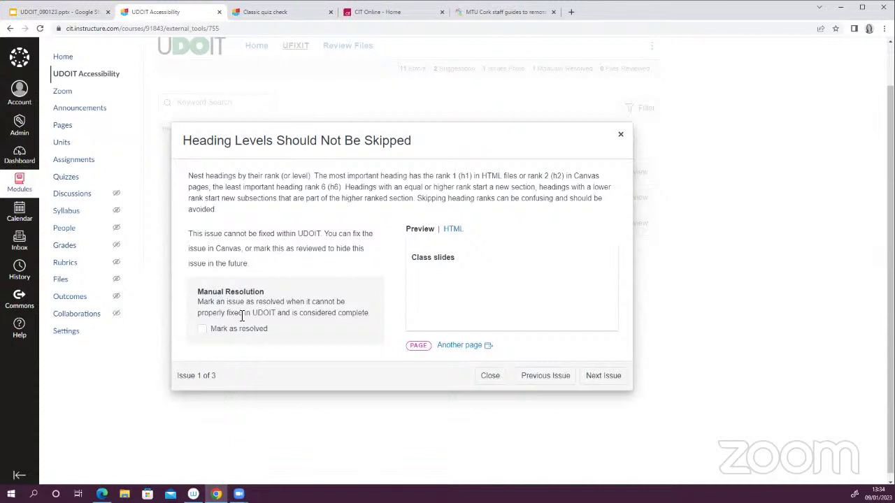
Open Another page for editing from the issue, change the Class slides heading to Heading 3, and check the Week two content heading's level
left_click(456, 346)
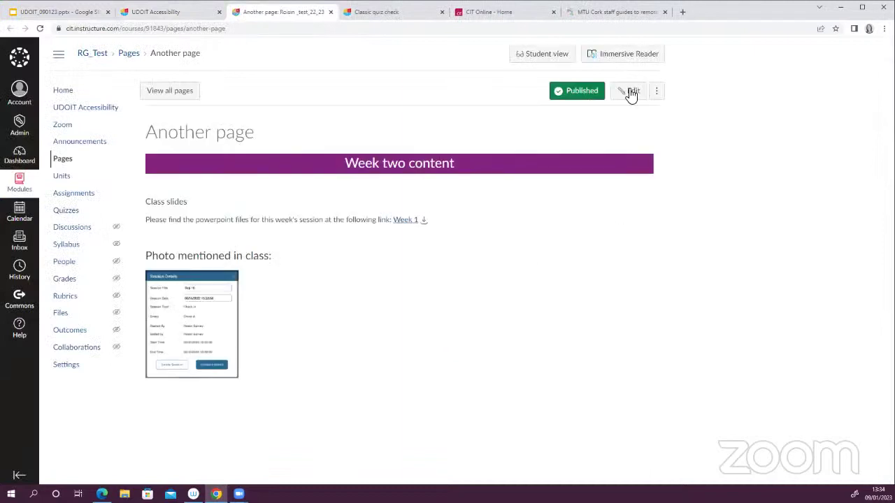
left_click(631, 91)
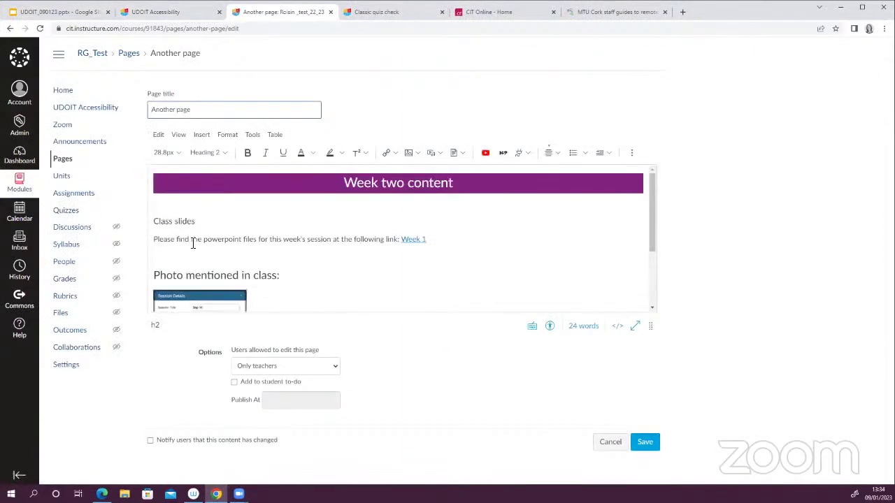
left_click_drag(200, 223, 153, 222)
left_click(211, 153)
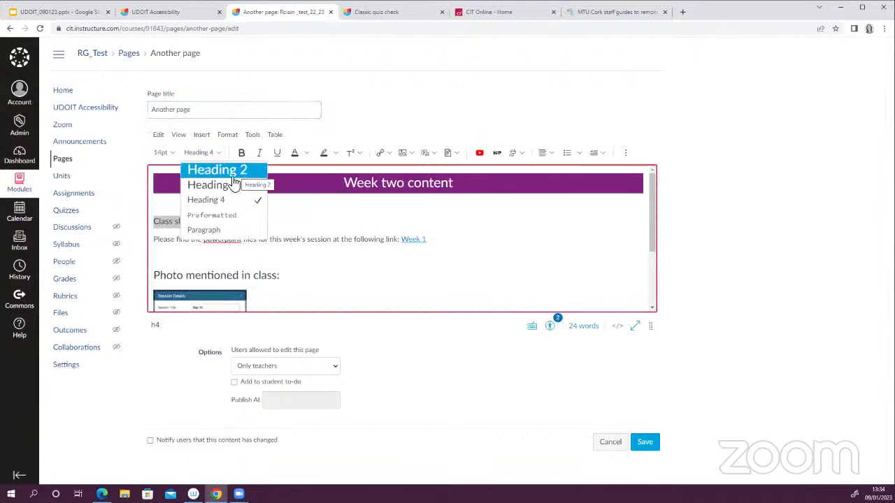
left_click(227, 186)
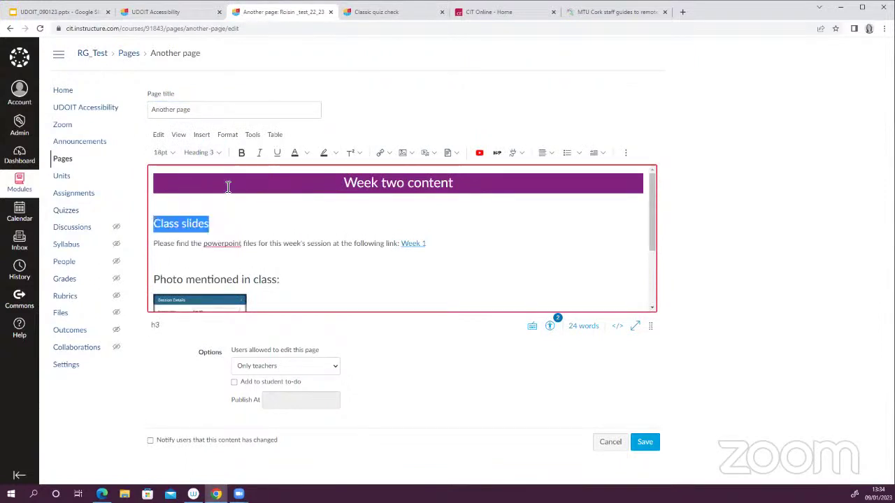
left_click(406, 184)
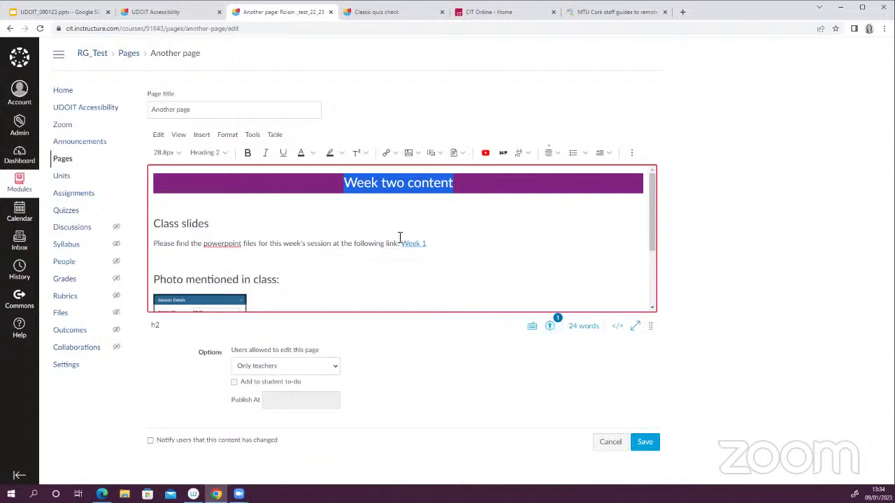
Run the editor's built-in accessibility checker on Another page, look over the flagged image, and save the page
left_click(552, 328)
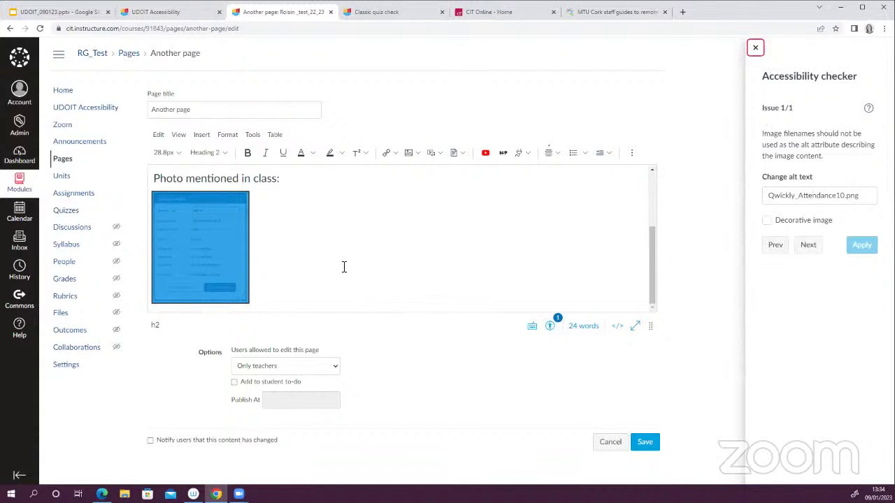
scroll(342, 266, "up", 3)
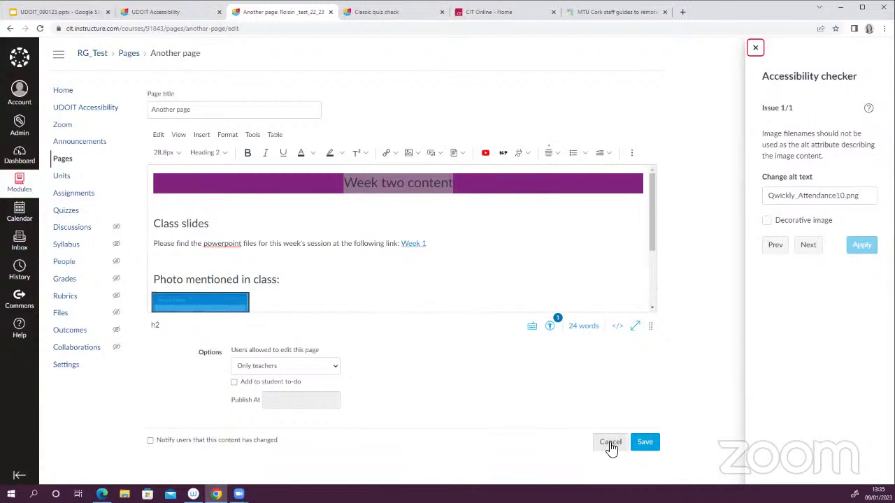
left_click(644, 442)
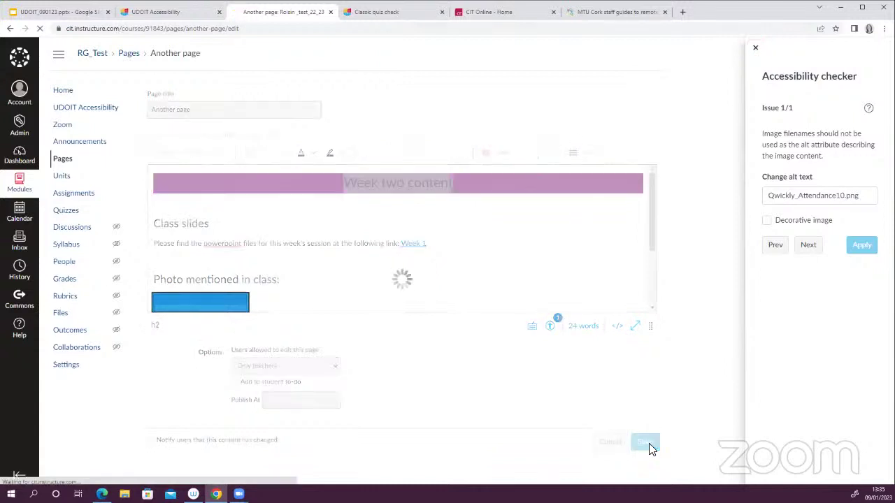
Return to UDOIT, try to mark the skipped heading issue on Another page as resolved, and close the review
left_click(171, 17)
left_click(203, 331)
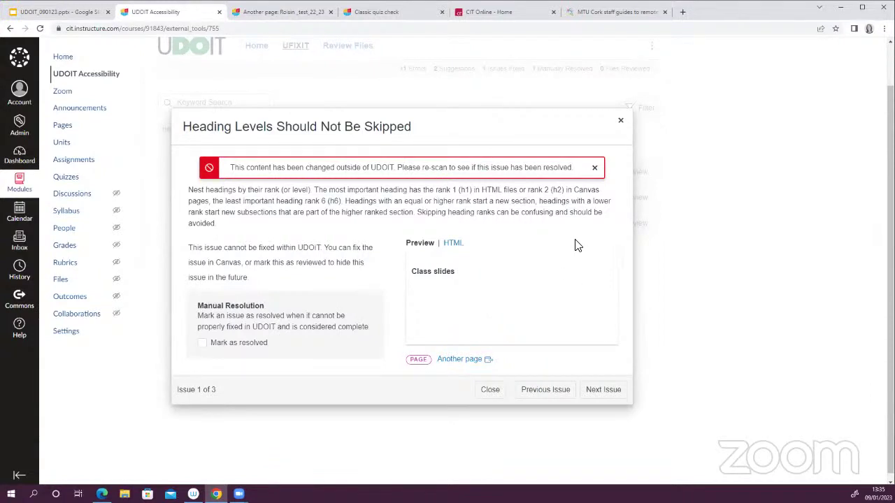
left_click(623, 125)
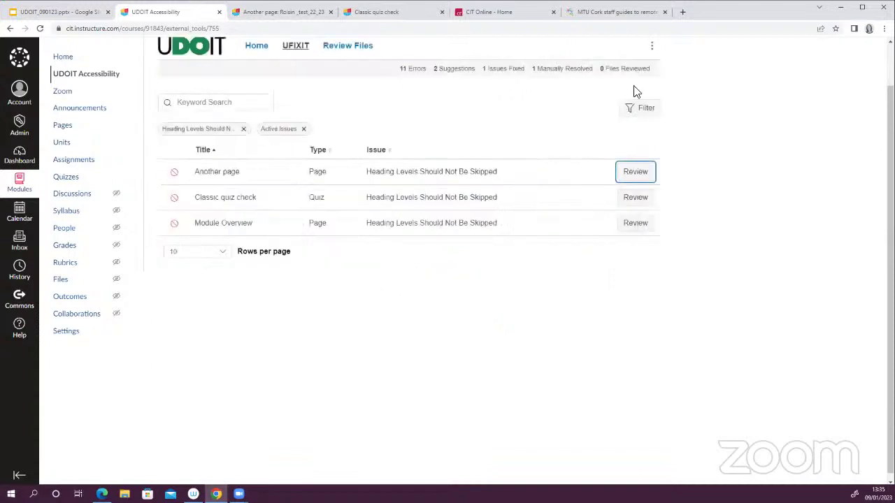
From the UDOIT Home dashboard, list the issues of the type No Table Headers Found
left_click(257, 50)
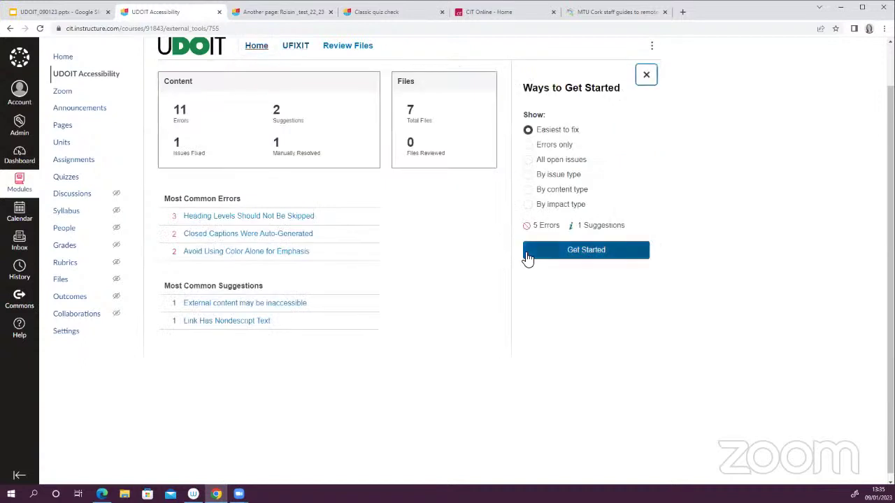
left_click(562, 178)
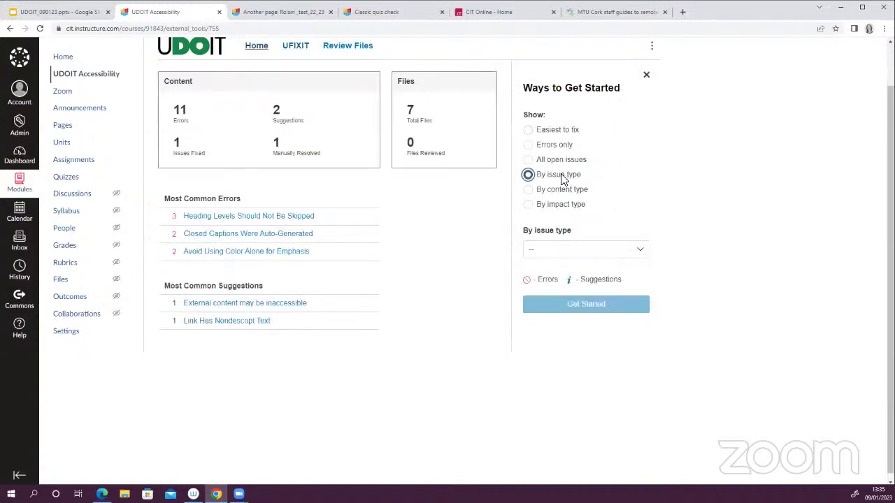
left_click(563, 250)
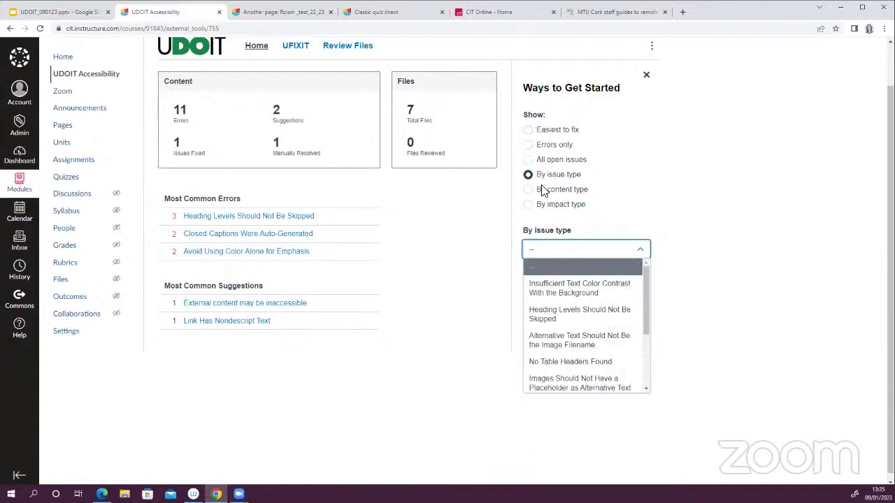
scroll(542, 307, "down", 3)
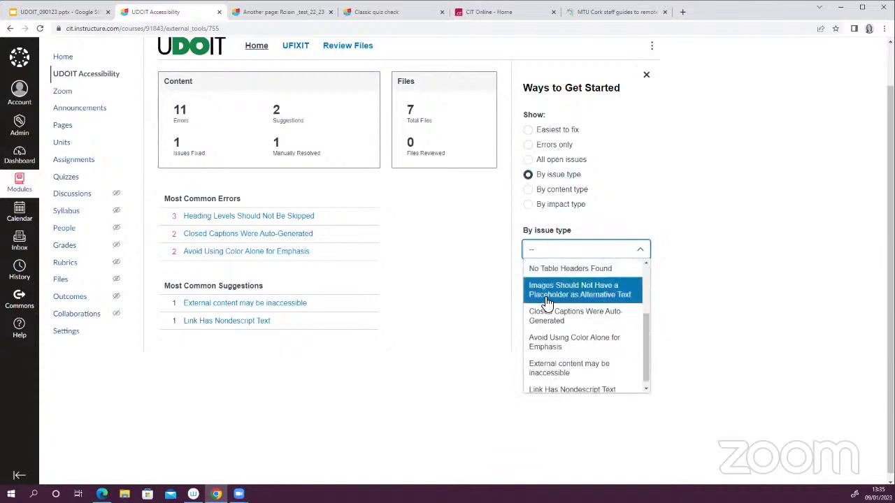
left_click(553, 268)
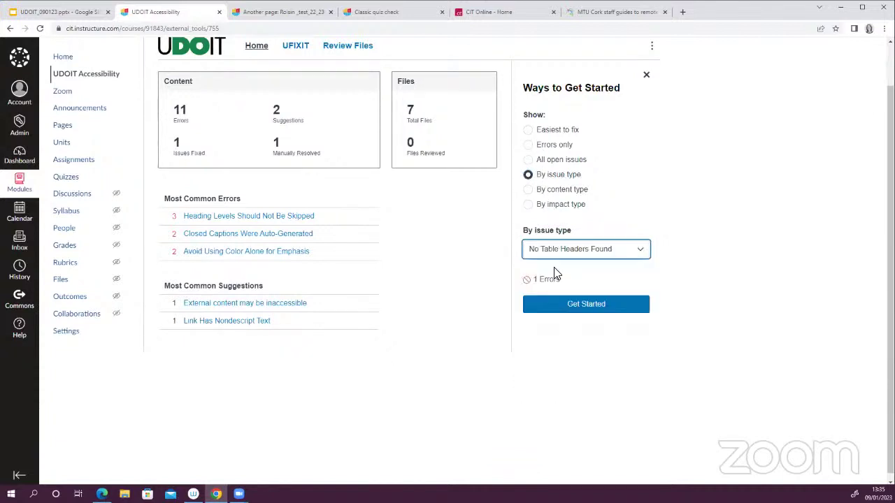
left_click(592, 302)
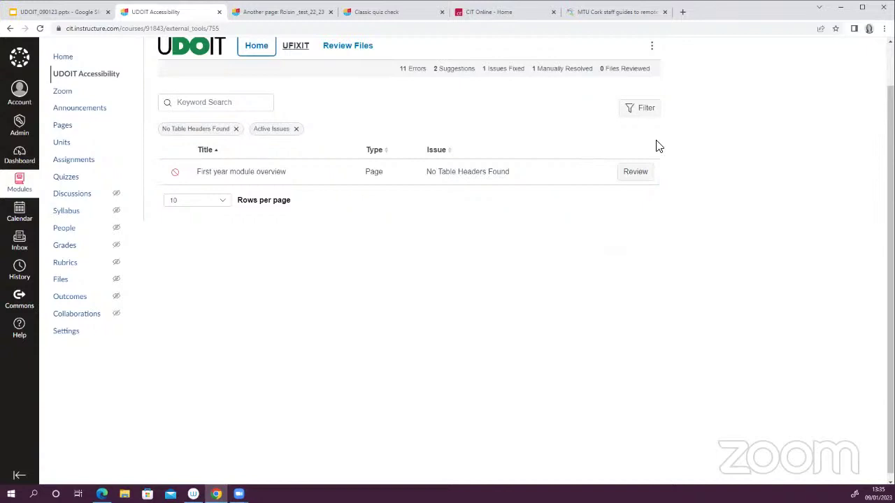
Review the First year module overview issue, compare row and column headers, and save the table fix with Column Header
left_click(635, 179)
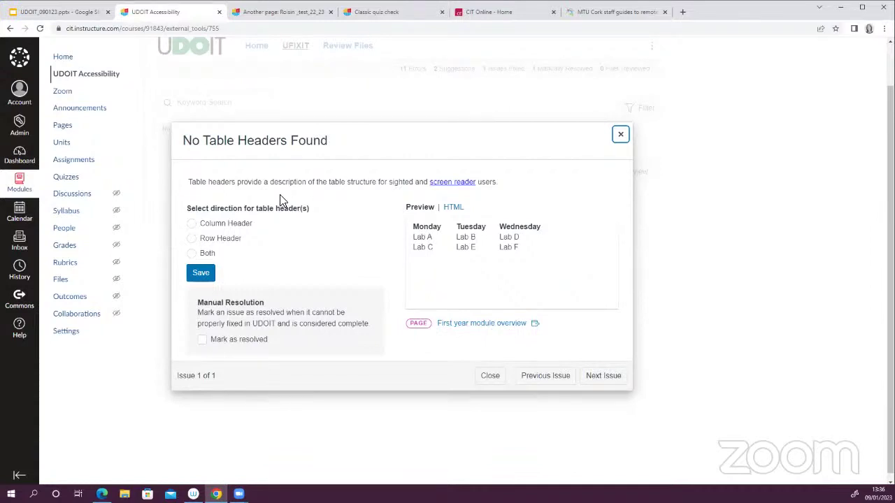
left_click(192, 239)
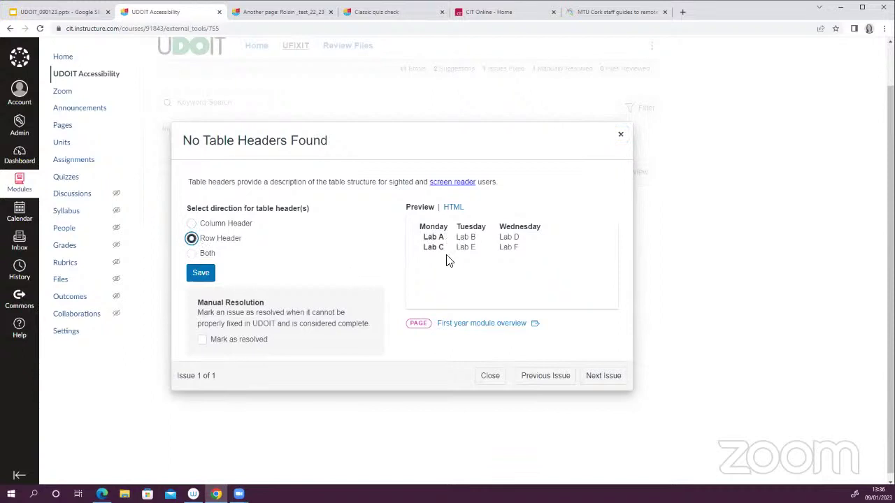
left_click(191, 223)
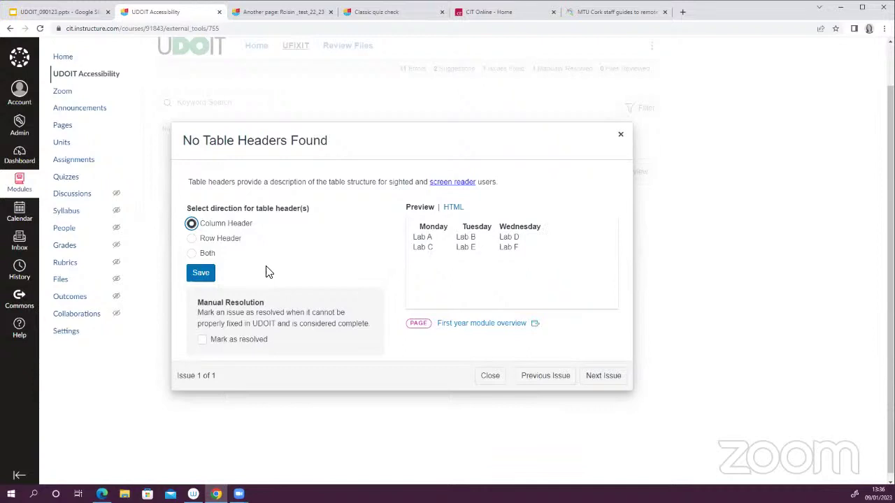
left_click(202, 274)
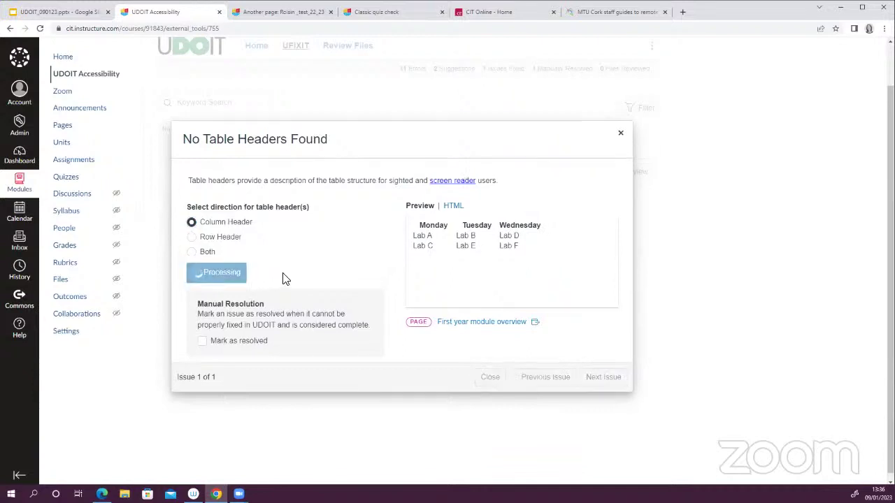
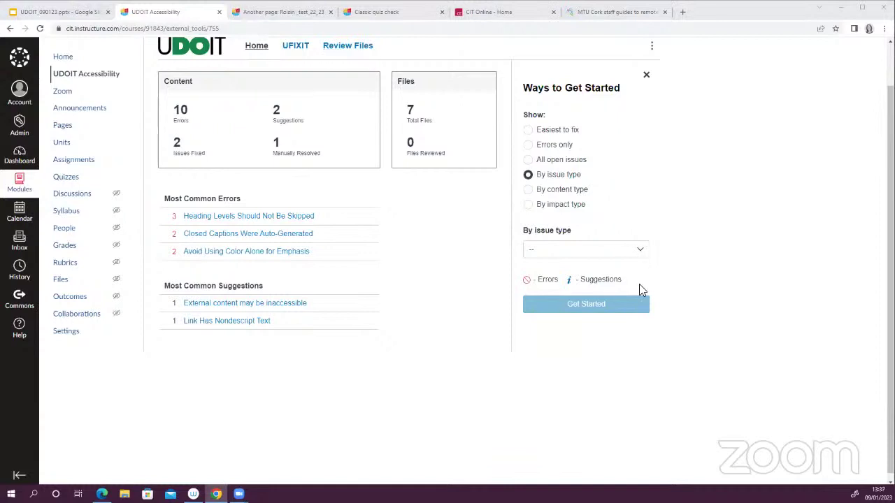
List the issues of the type Alternative Text Should Not Be the Image Filename
left_click(641, 250)
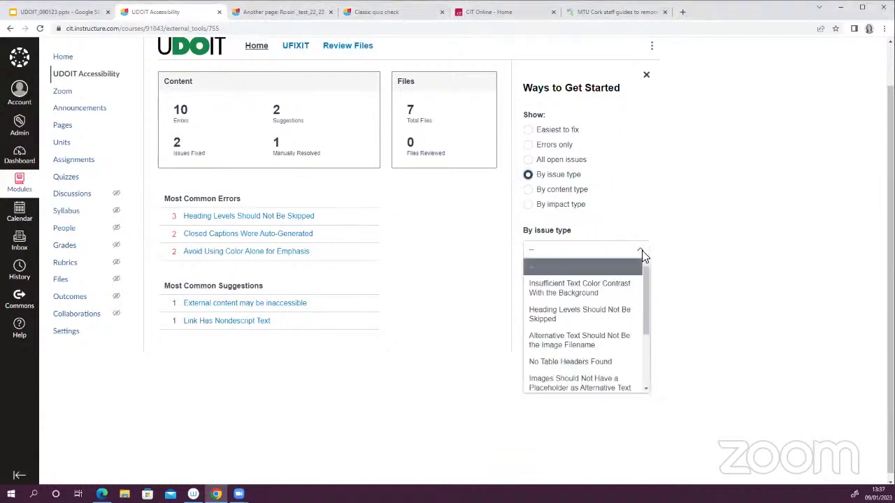
left_click(620, 352)
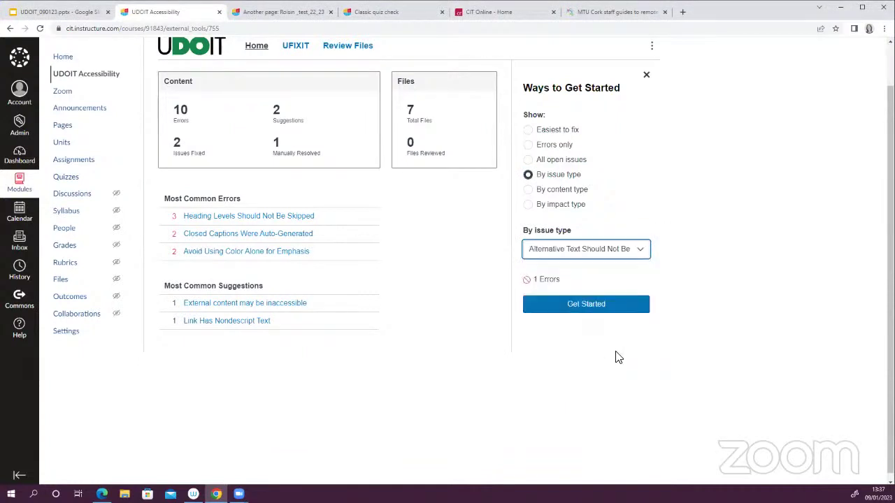
left_click(590, 304)
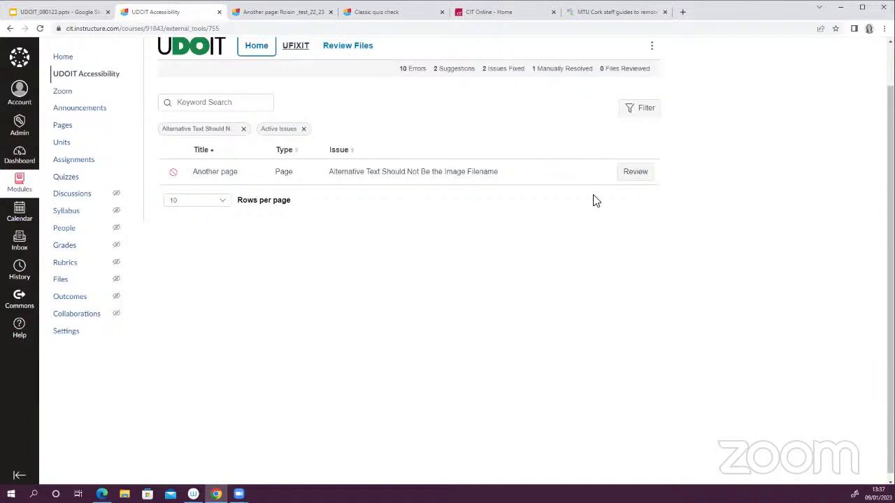
Review the issue on Another page, replace the image's alt text with "Qwickly interface of session details", save the fix and close the review
left_click(629, 176)
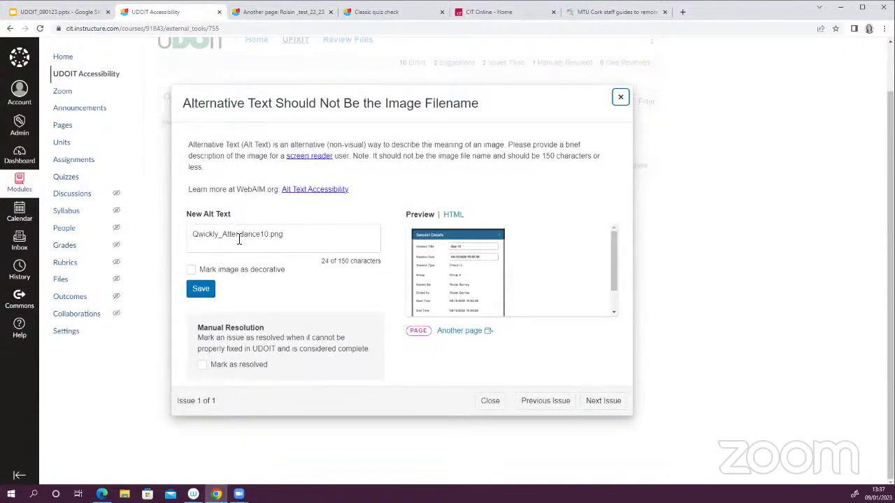
left_click(216, 234)
triple_click(221, 236)
key("BackSpace")
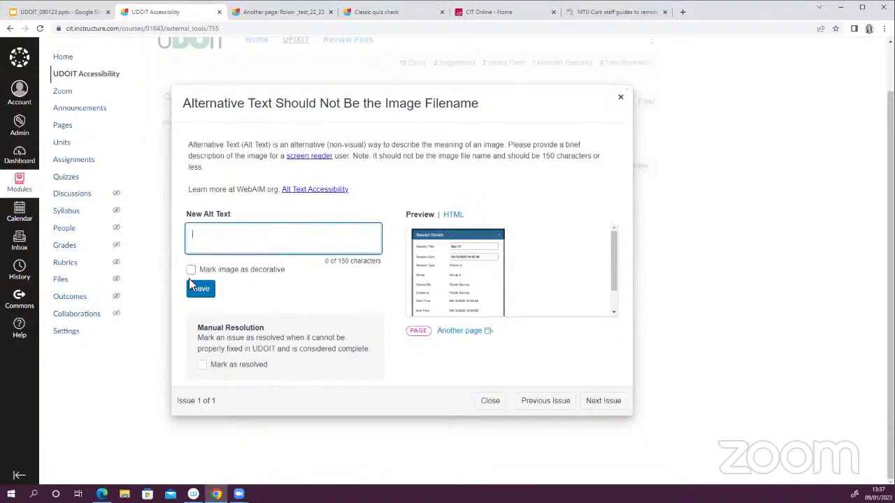
left_click(191, 270)
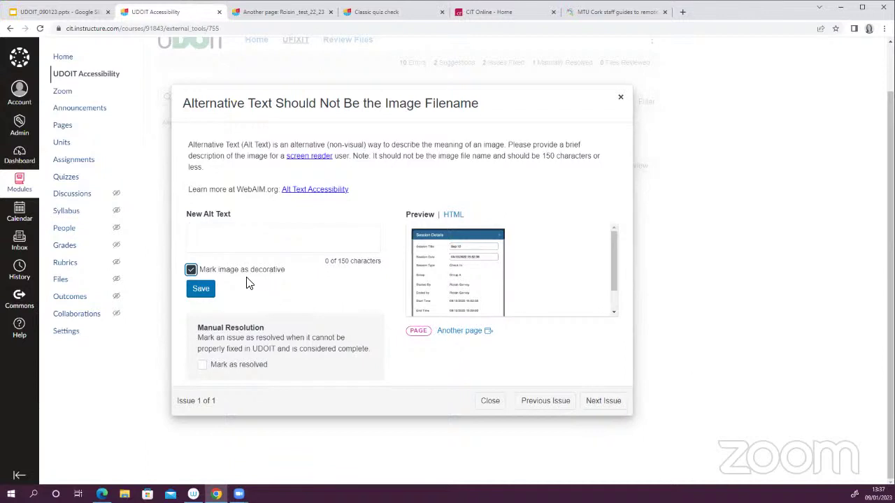
left_click(191, 269)
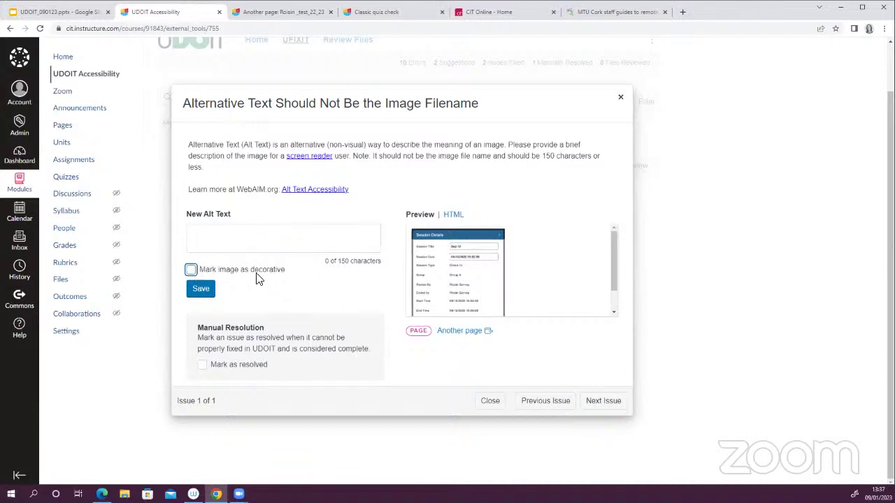
left_click(216, 235)
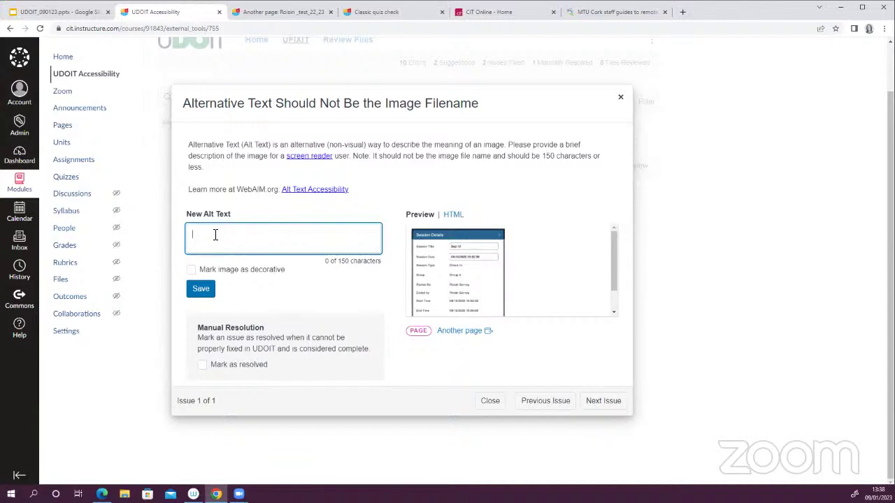
type("Qwickly interface of session")
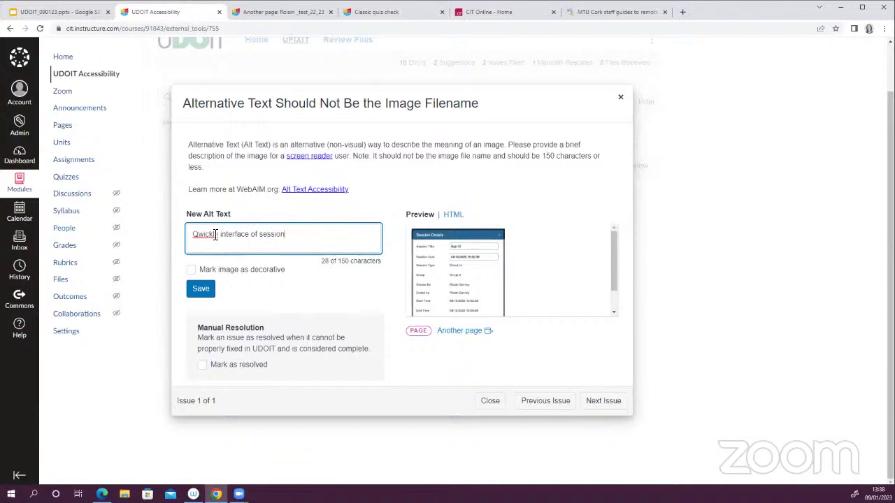
type(" details")
left_click(201, 288)
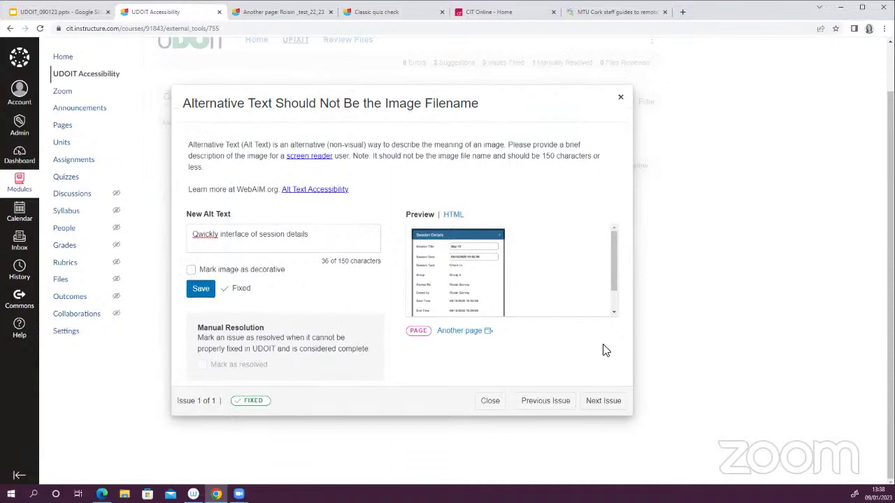
left_click(490, 401)
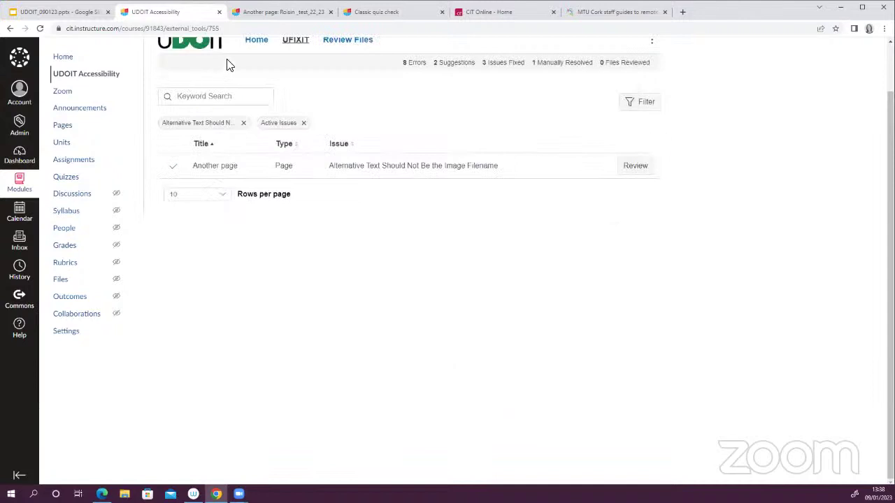
Go back to the UDOIT Home dashboard and list the Closed Captions Were Auto-Generated errors
left_click(264, 44)
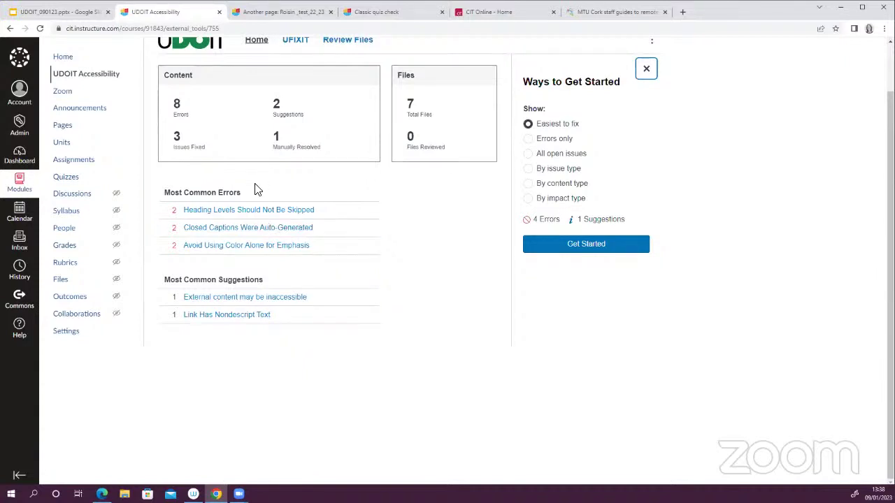
scroll(238, 225, "up", 1)
left_click(237, 225)
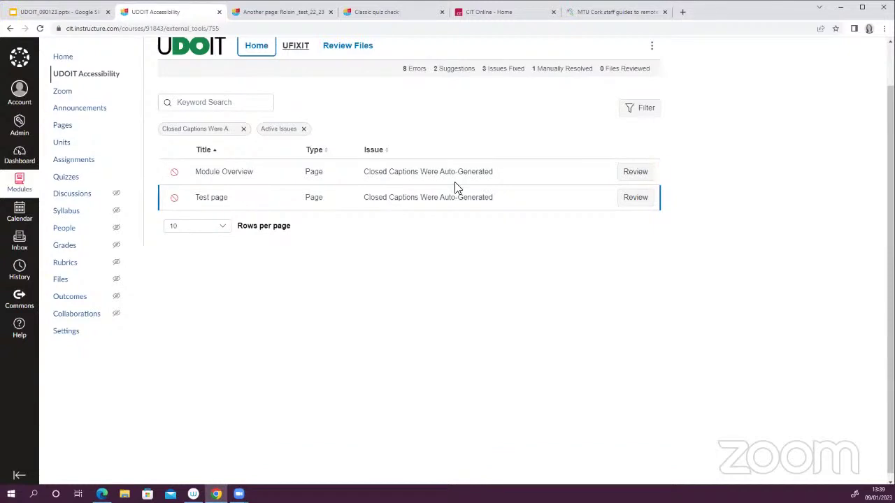
Review the auto-generated captions issue on the Module Overview page, checking its resolution options and video preview, and close it
left_click(628, 175)
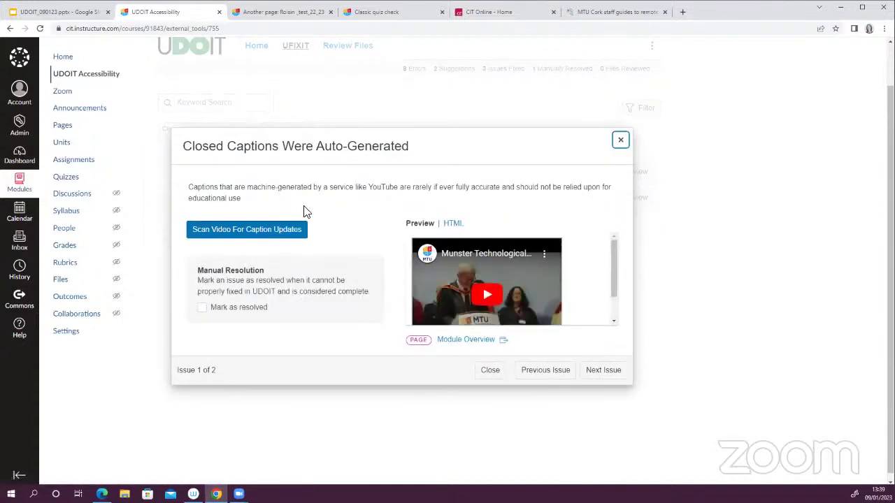
scroll(355, 253, "down", 1)
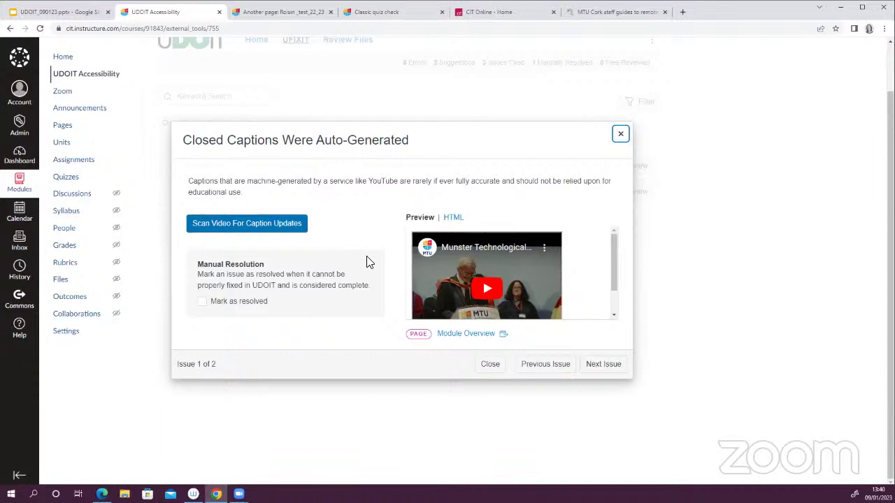
left_click(491, 366)
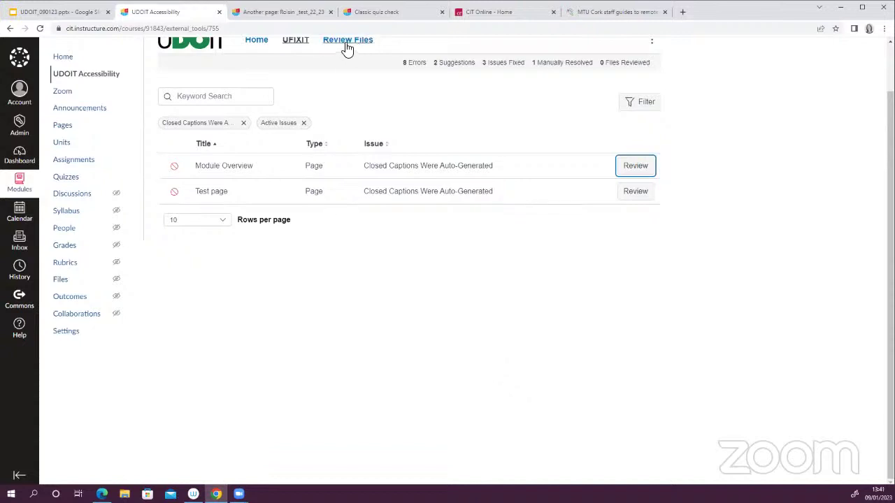
Open the list of files to review, examine the download and replacement options for 2021 ASSESSMENT OPTIONS.pdf, and close its review
scroll(342, 93, "up", 2)
left_click(344, 95)
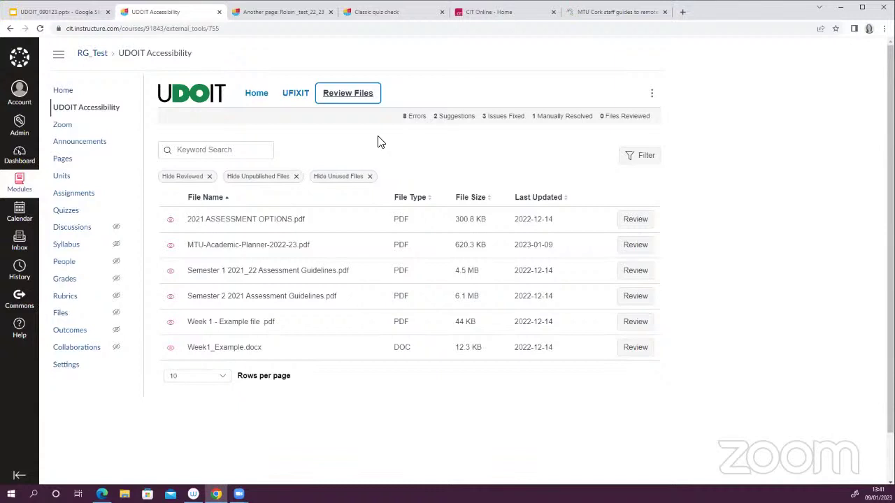
left_click(633, 221)
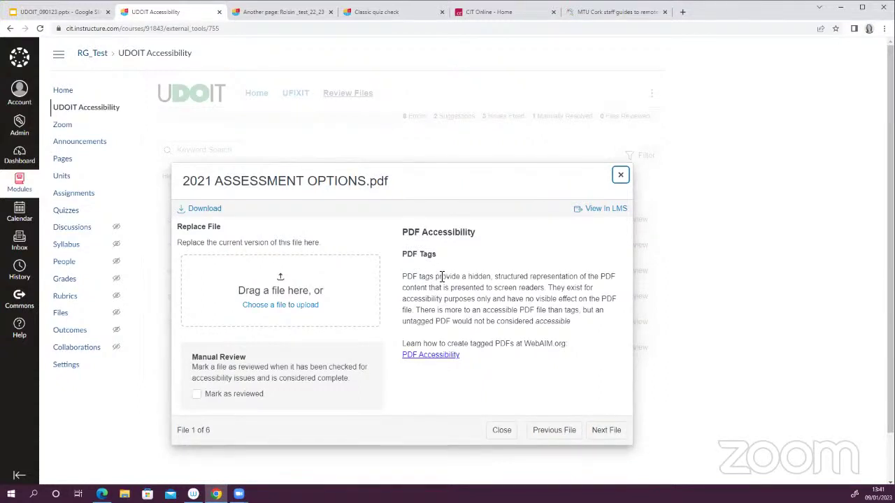
left_click(210, 211)
left_click(621, 176)
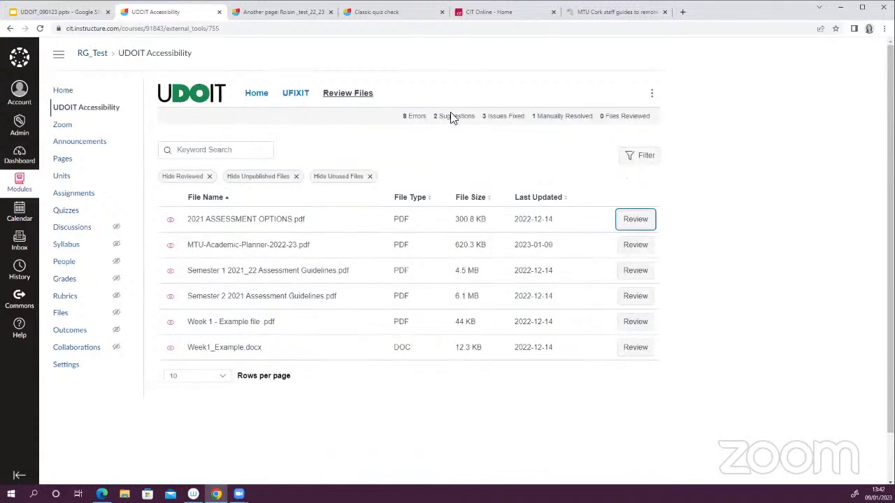
Relaunch UDOIT Accessibility for the course and go to its Home dashboard
left_click(72, 112)
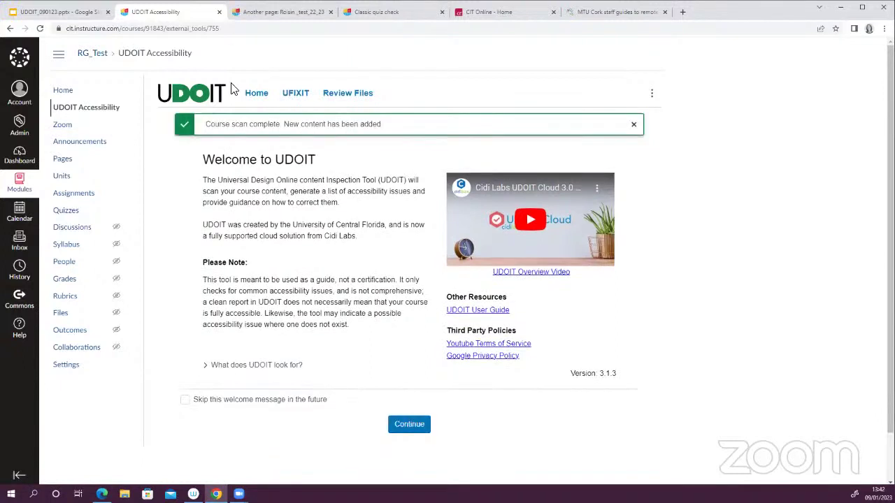
left_click(258, 97)
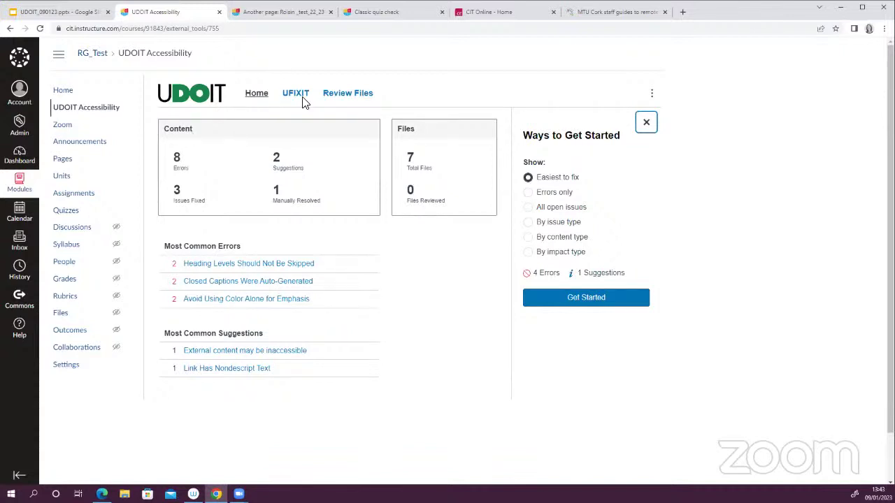
Examine what UDOIT looks for in its About information, expanding No Table Headers Found and Content Length Should Not Exceed 3000 Words, and close it
left_click(650, 95)
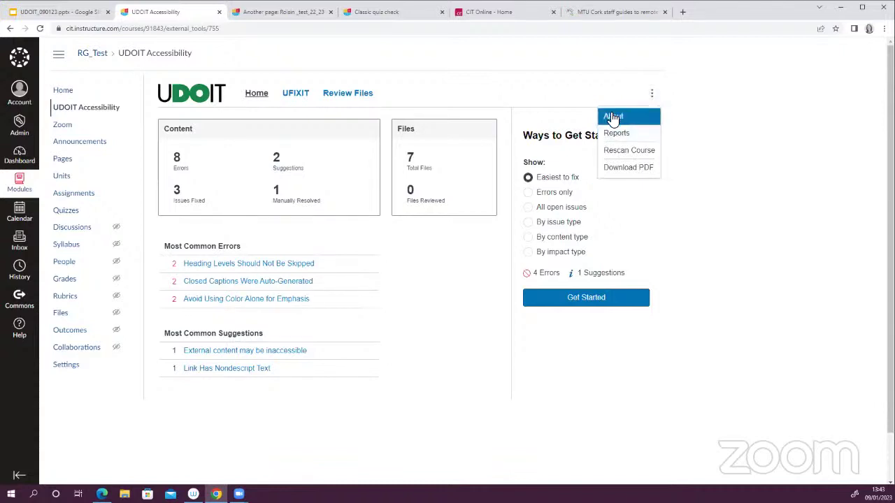
left_click(613, 117)
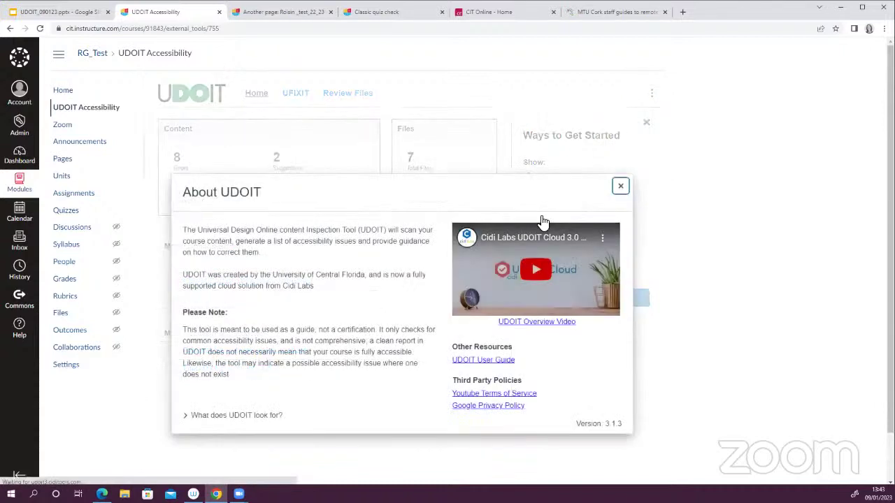
left_click(230, 417)
scroll(238, 377, "down", 5)
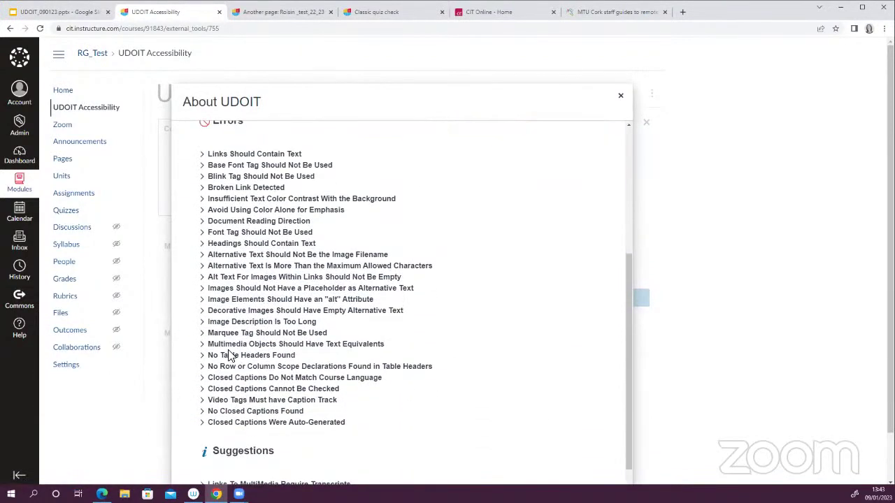
left_click(230, 355)
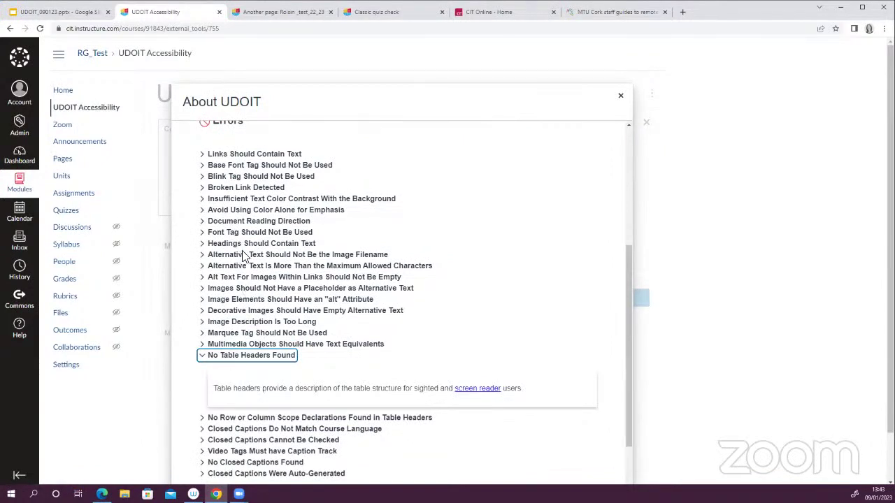
scroll(248, 308, "down", 2)
scroll(255, 299, "down", 1)
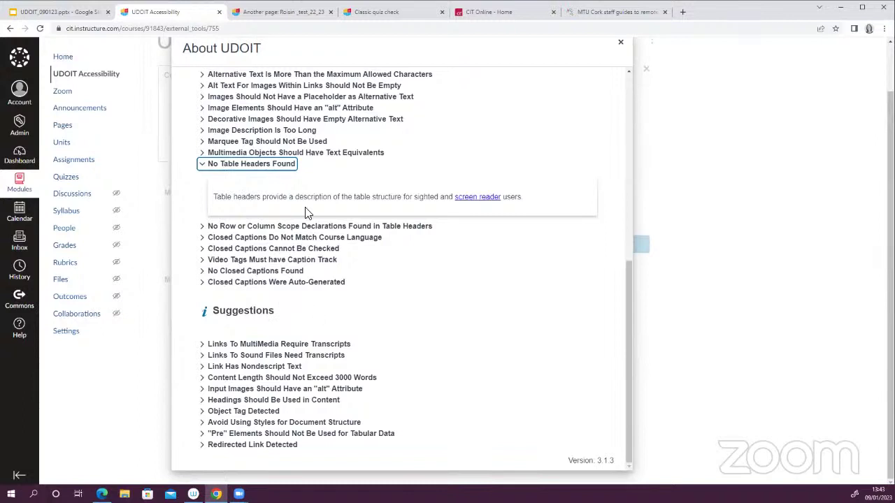
left_click(353, 377)
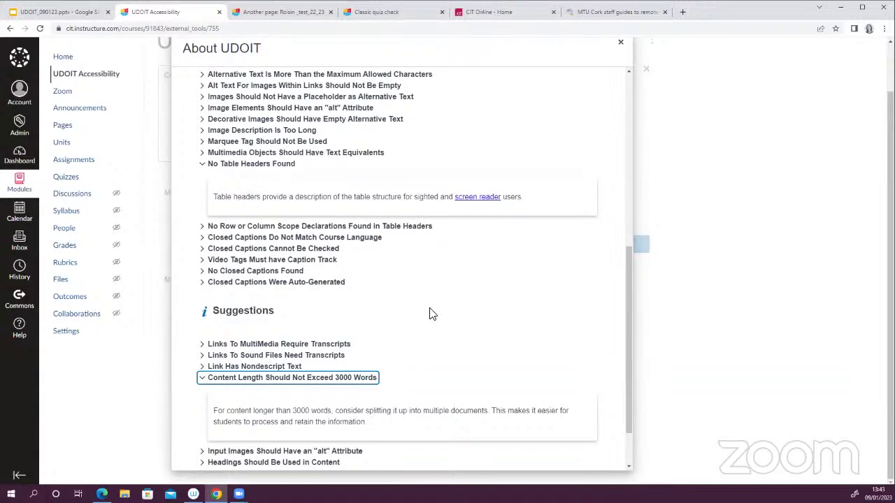
left_click(620, 47)
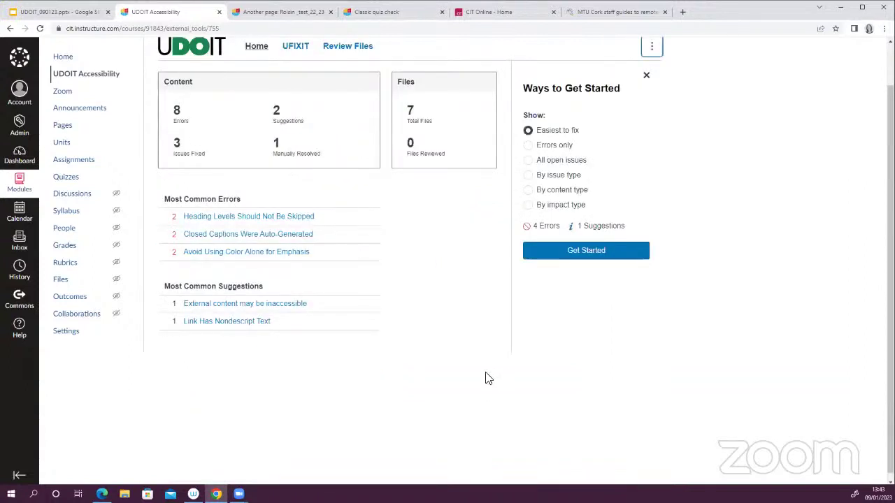
Open the course's UDOIT Reports and examine the Issues and Resolutions charts, the Issues By Type table and the History table
scroll(485, 374, "up", 1)
left_click(651, 93)
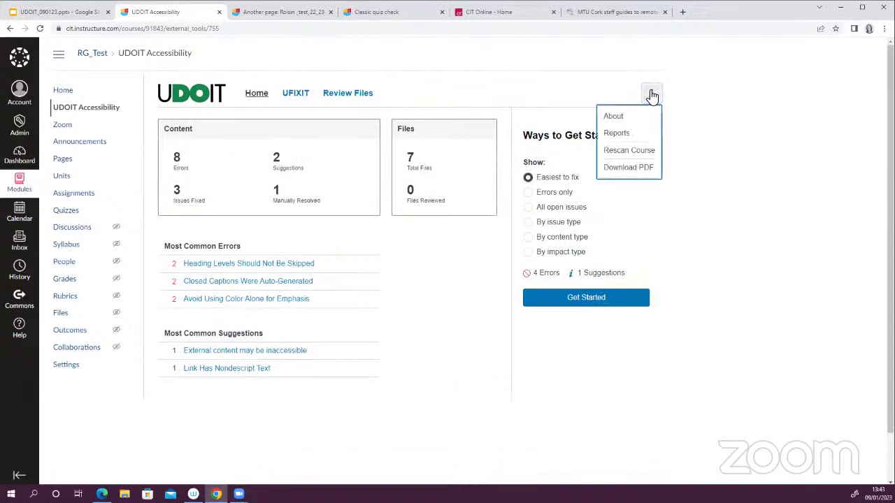
left_click(620, 139)
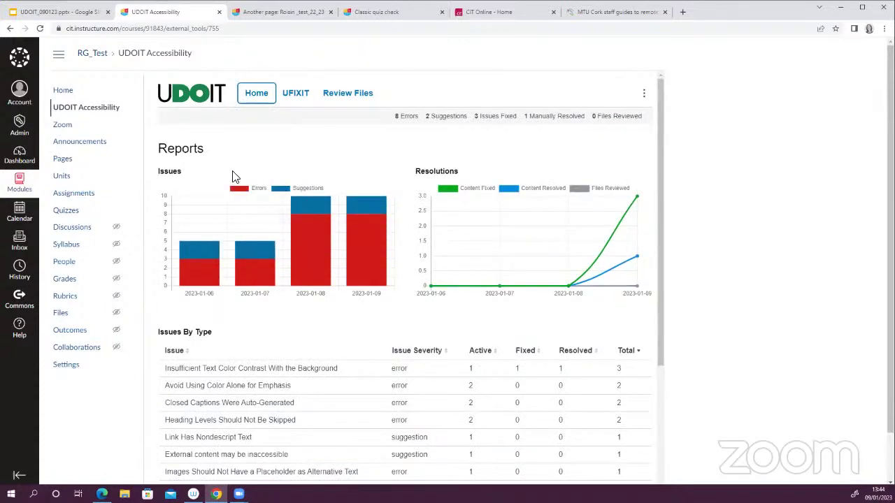
mouse_move(254, 253)
scroll(320, 321, "down", 2)
left_click(233, 362)
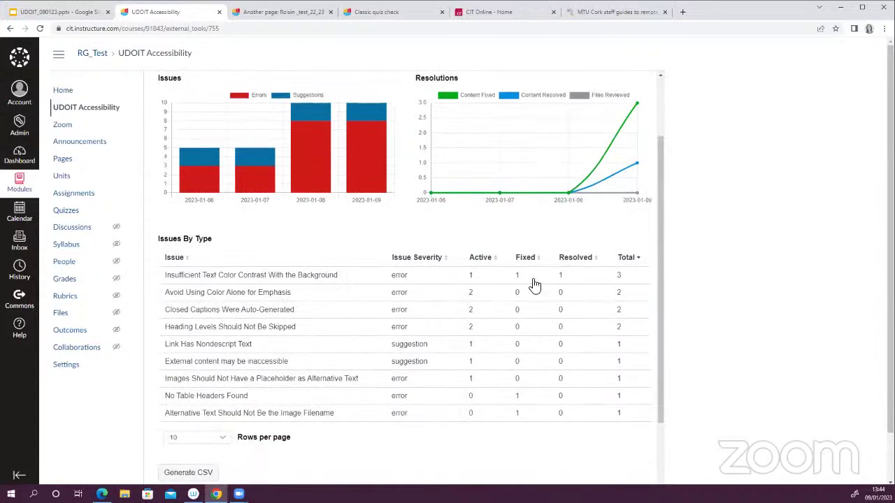
left_click(411, 276)
scroll(380, 391, "down", 2)
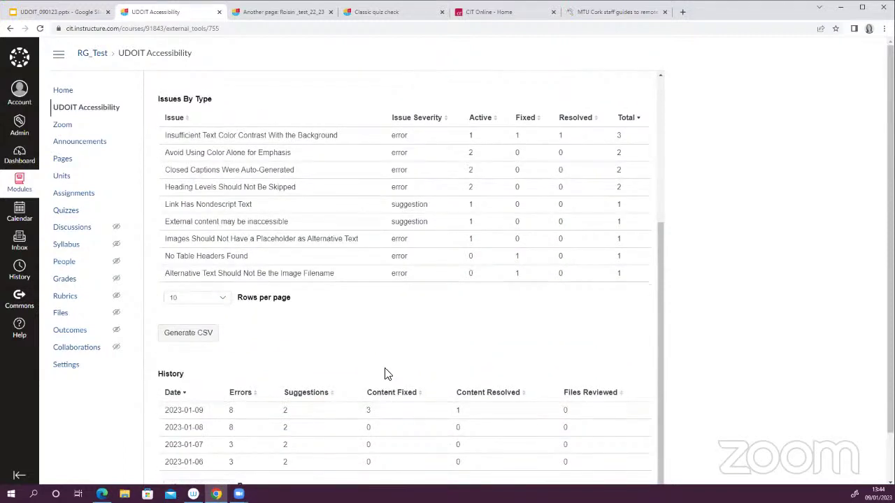
scroll(385, 377, "down", 1)
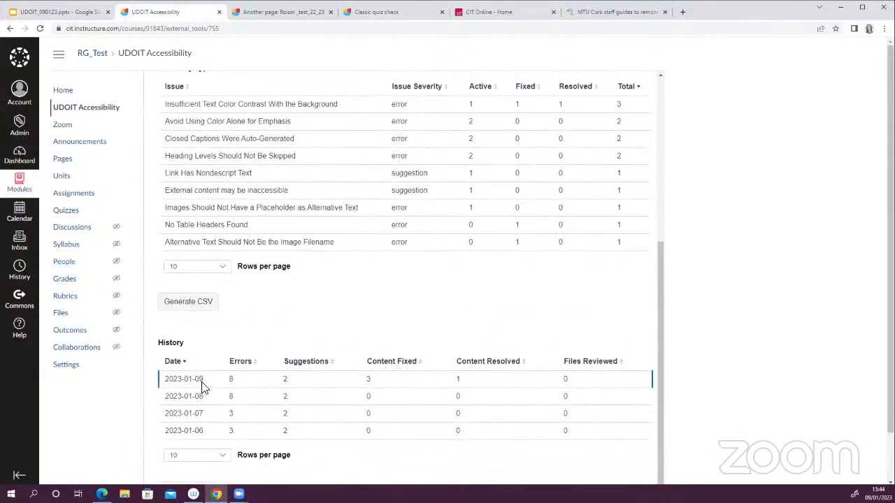
scroll(413, 381, "up", 4)
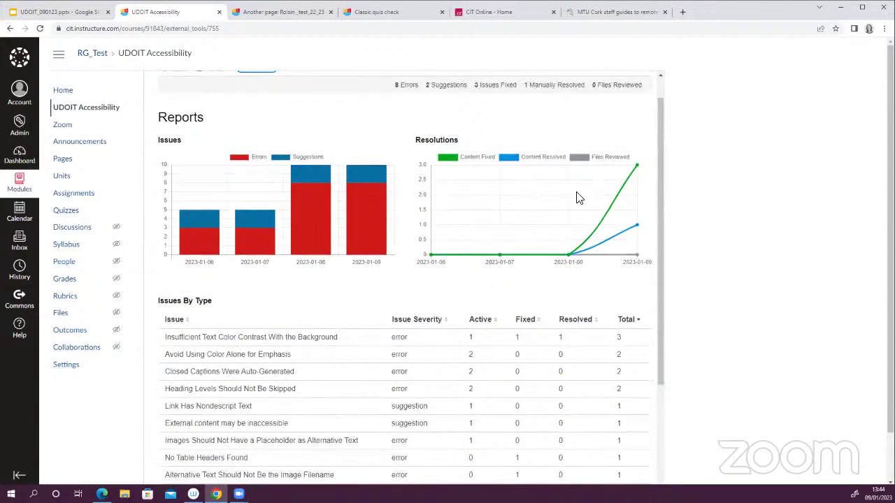
Sort the Issues By Type table by issue severity in descending order, with suggestions listed first
left_click(491, 323)
left_click(492, 324)
left_click(410, 325)
left_click(411, 322)
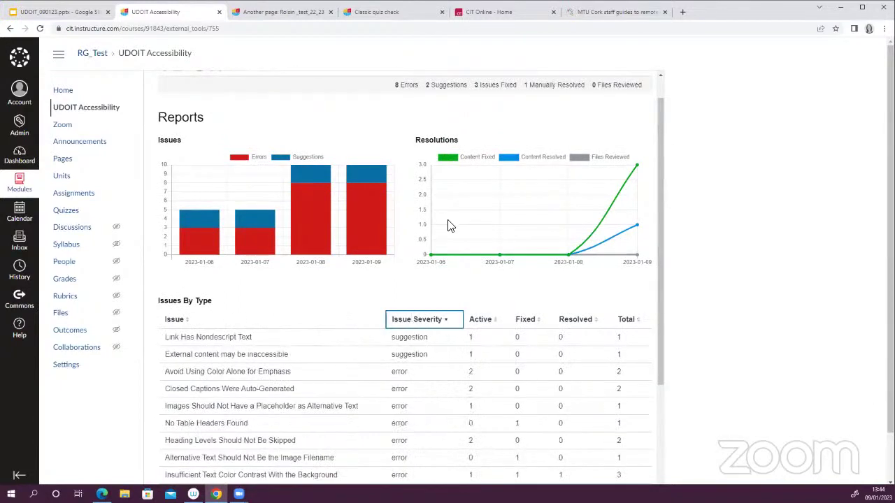
scroll(450, 224, "up", 1)
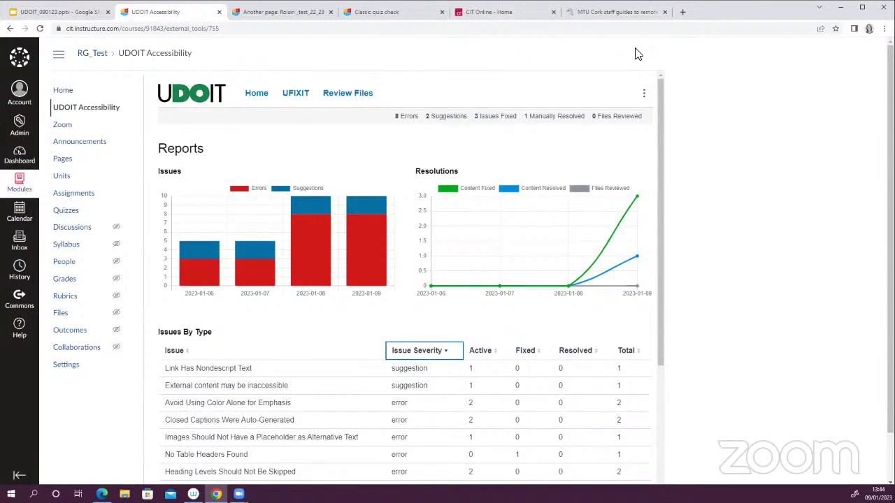
Download the UDOIT report as a PDF and read through both pages of udoit_report.pdf
left_click(643, 93)
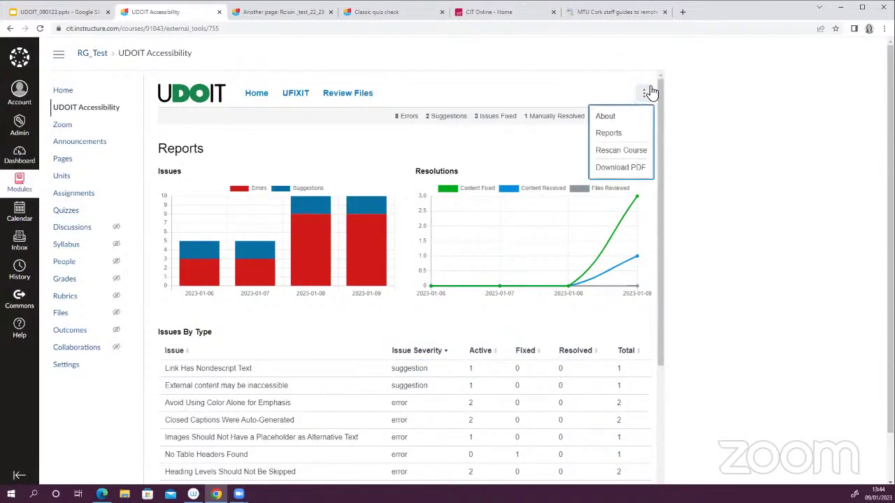
left_click(618, 171)
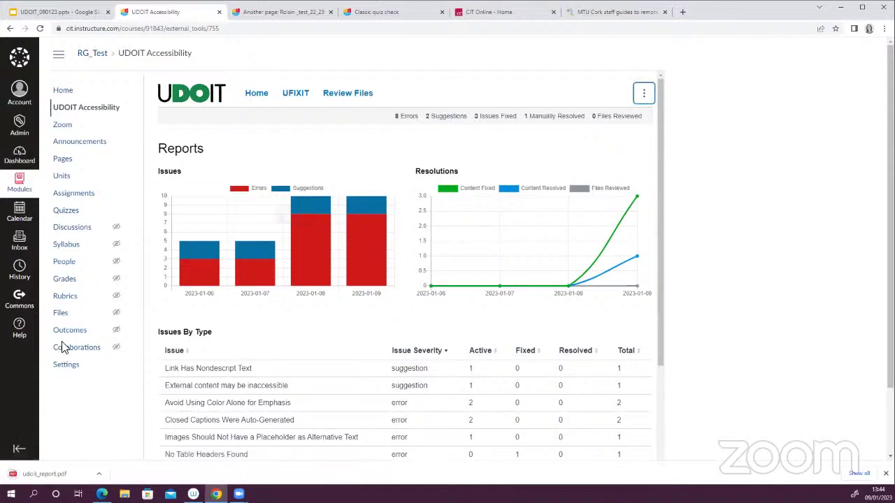
left_click(42, 474)
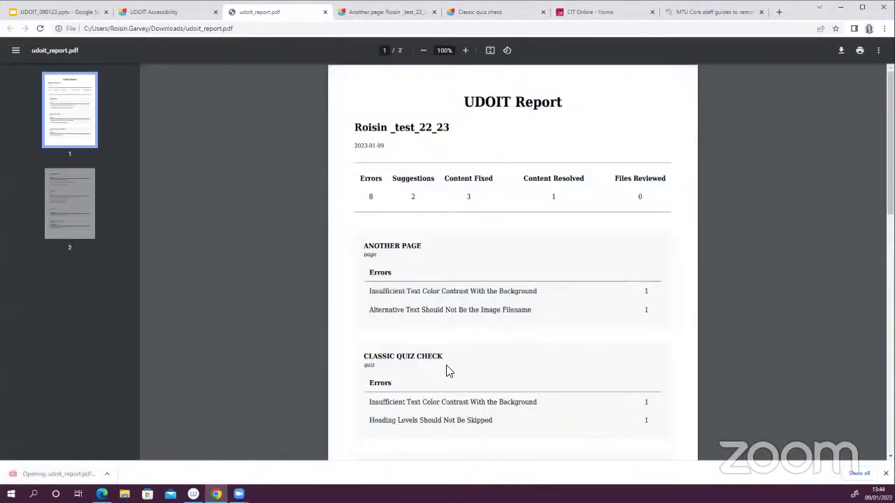
scroll(449, 364, "down", 3)
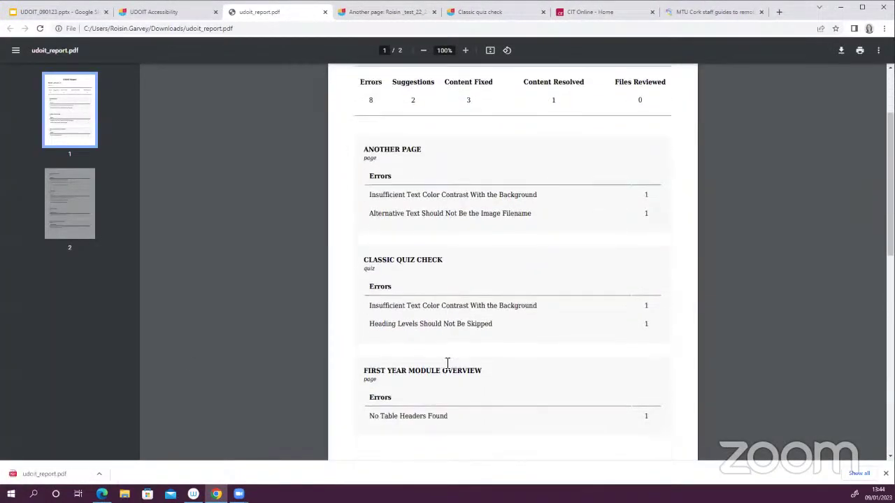
scroll(449, 361, "down", 5)
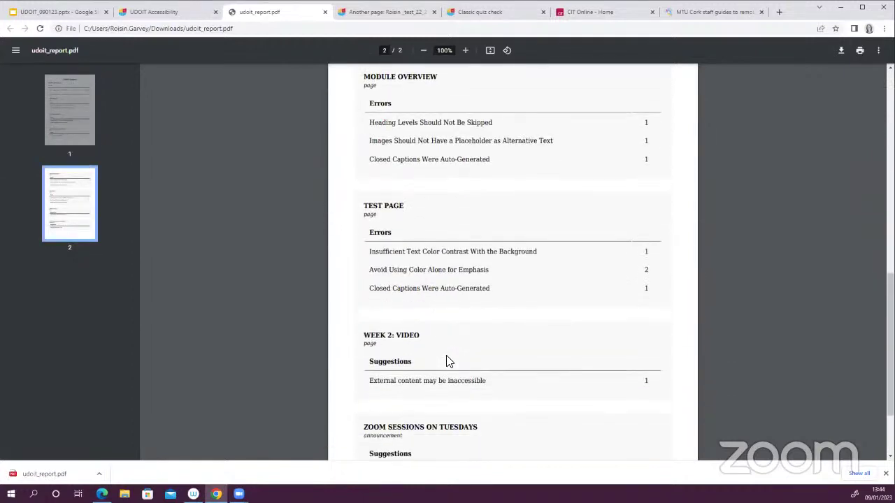
scroll(449, 361, "down", 1)
scroll(448, 362, "up", 5)
scroll(449, 361, "up", 4)
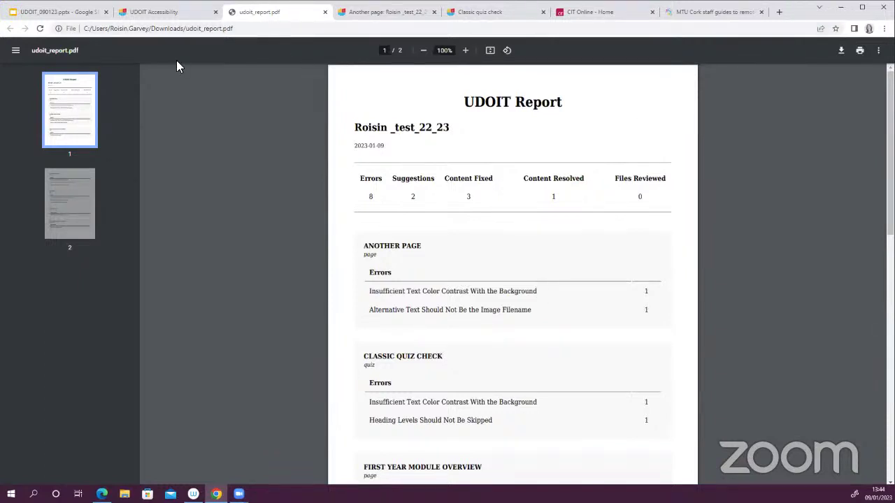
Switch to the UDOIT_090123.pptx presentation in Google Slides and show slide 10, UDOIT Pilot and Further Information
left_click(72, 12)
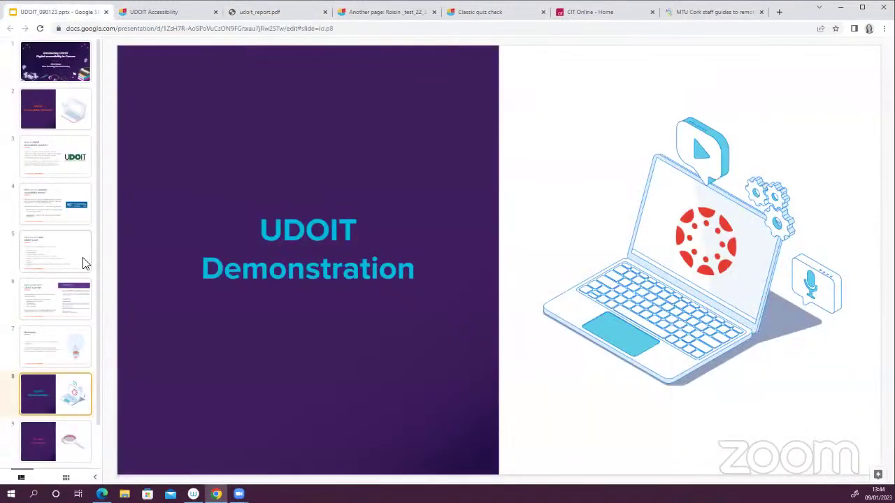
scroll(81, 263, "down", 1)
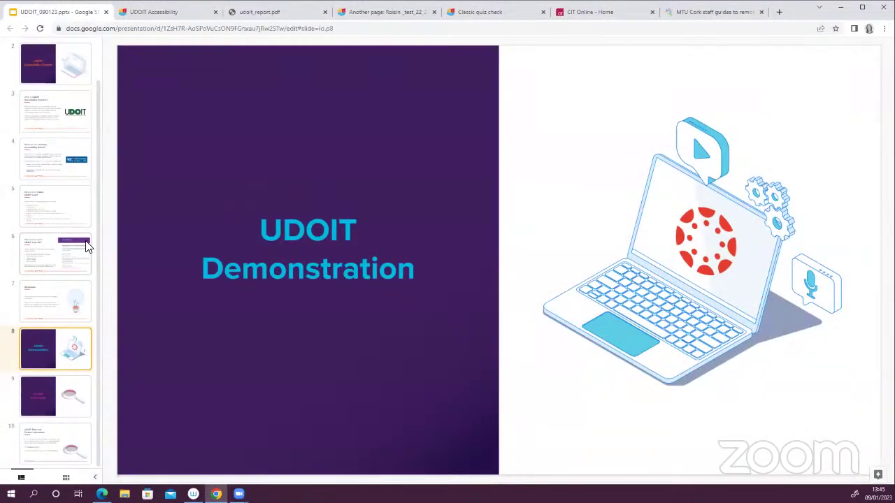
left_click(56, 391)
left_click(56, 437)
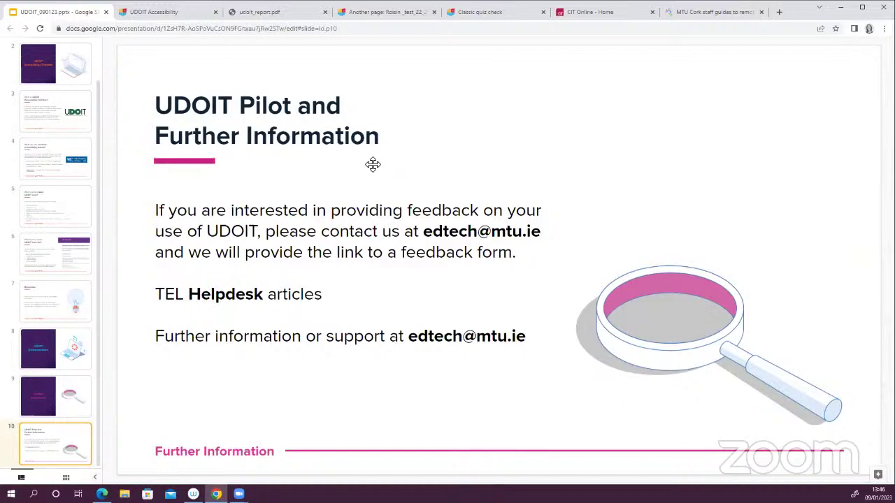
Show the MTU Cork staff guides helpdesk, and reach it again from the Technology Enhanced Learning site through its Support page for lecturers
left_click(695, 14)
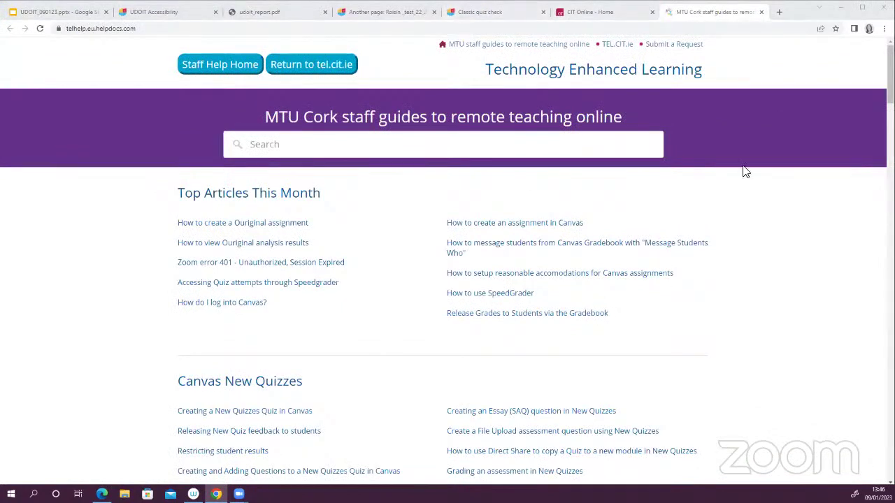
left_click(596, 12)
left_click(574, 46)
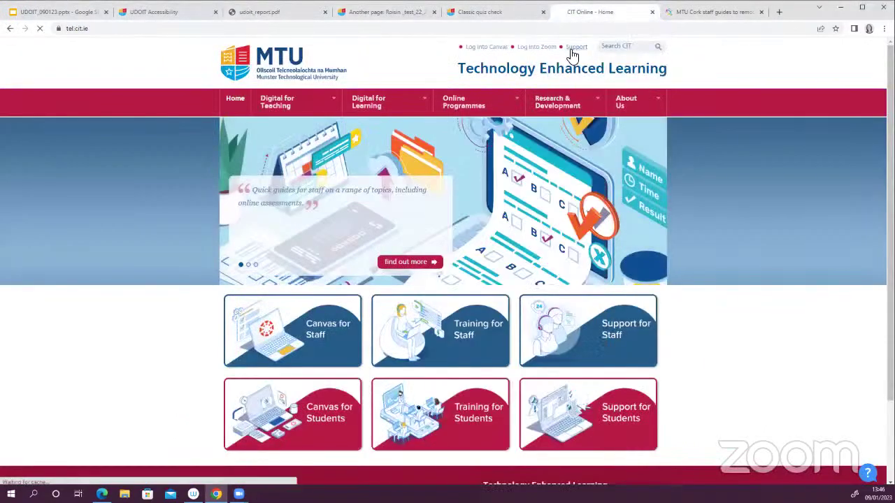
left_click(421, 426)
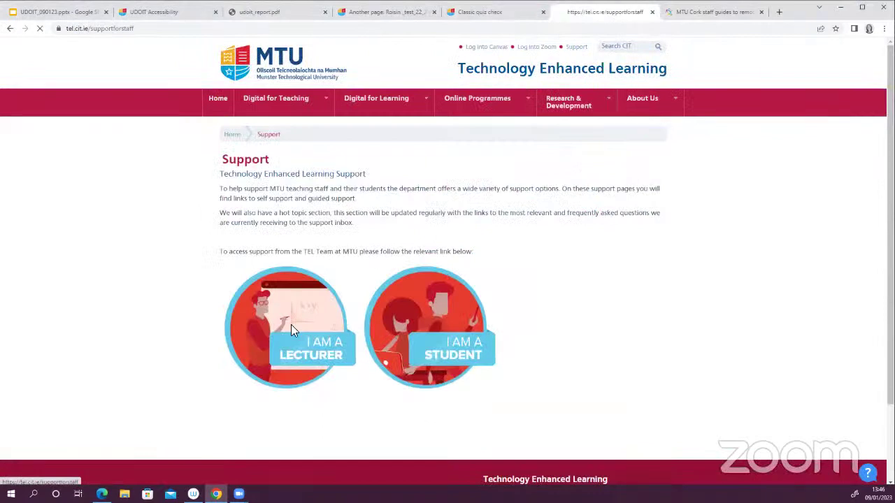
left_click(305, 227)
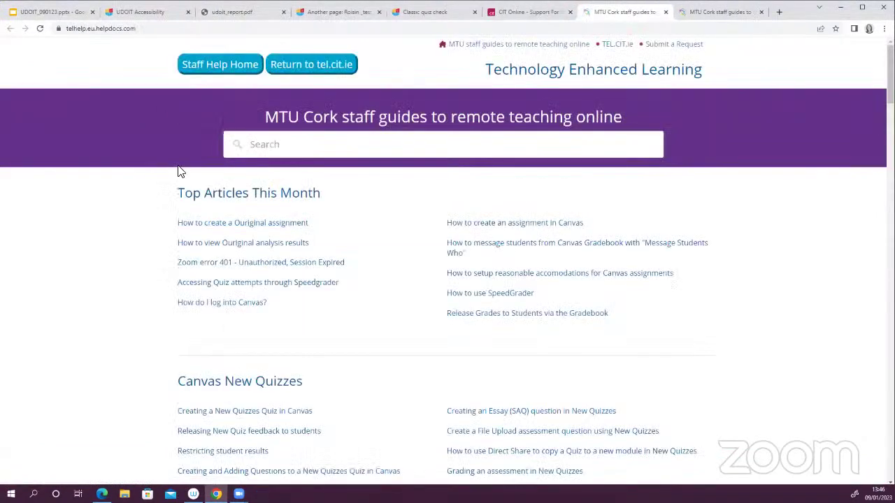